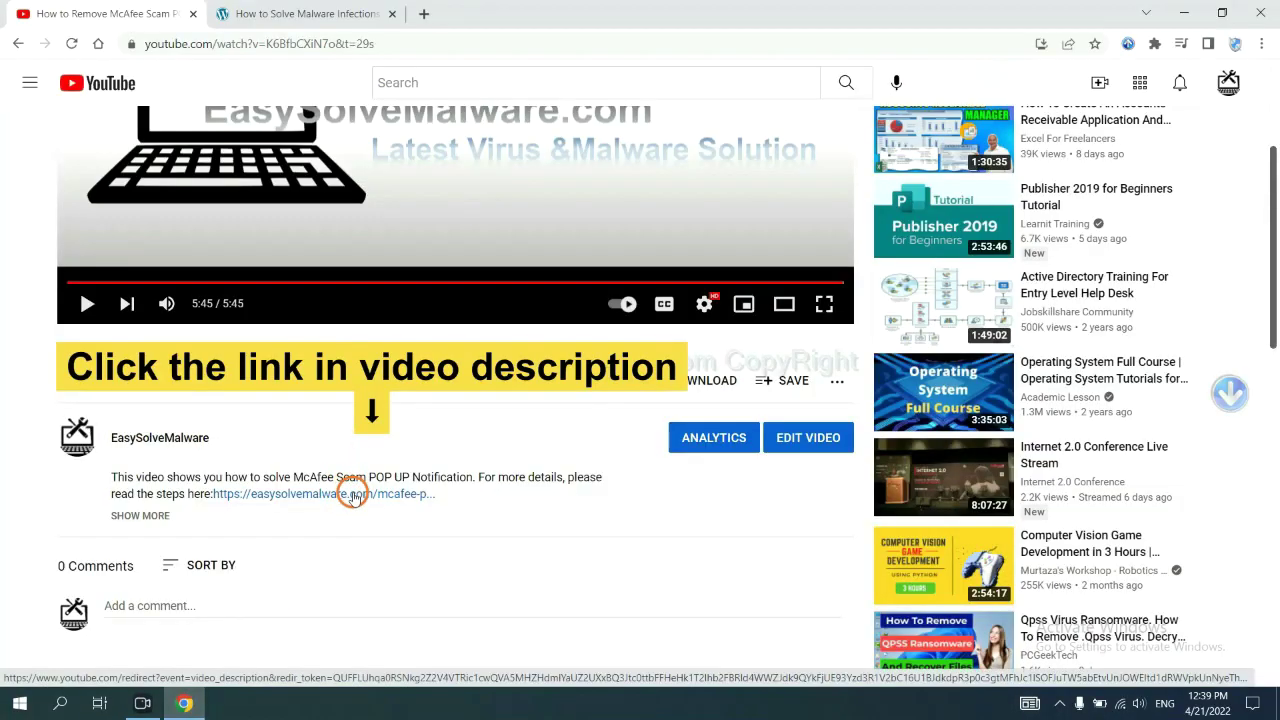
Step: Download the SpyHunter for Windows installer from EasySolveMalware and run SpyHunter-Installer.exe
scroll(1272, 342, down, 1)
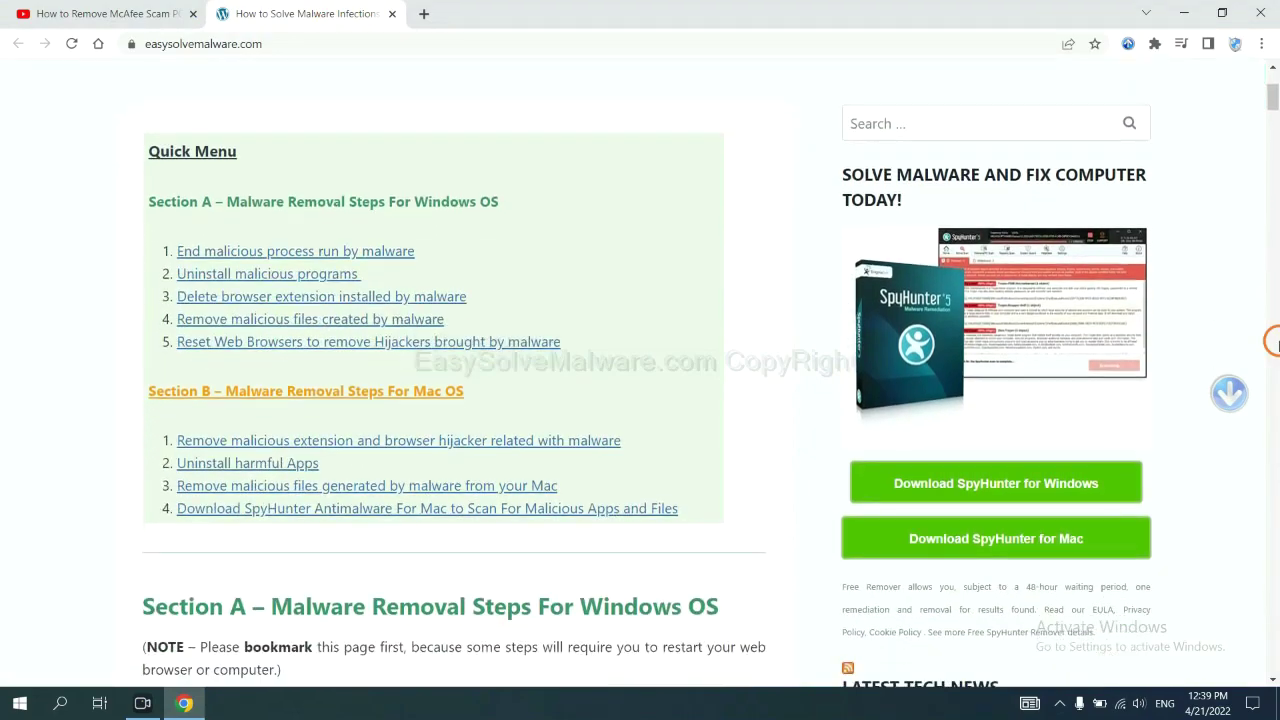
scroll(1270, 330, down, 1)
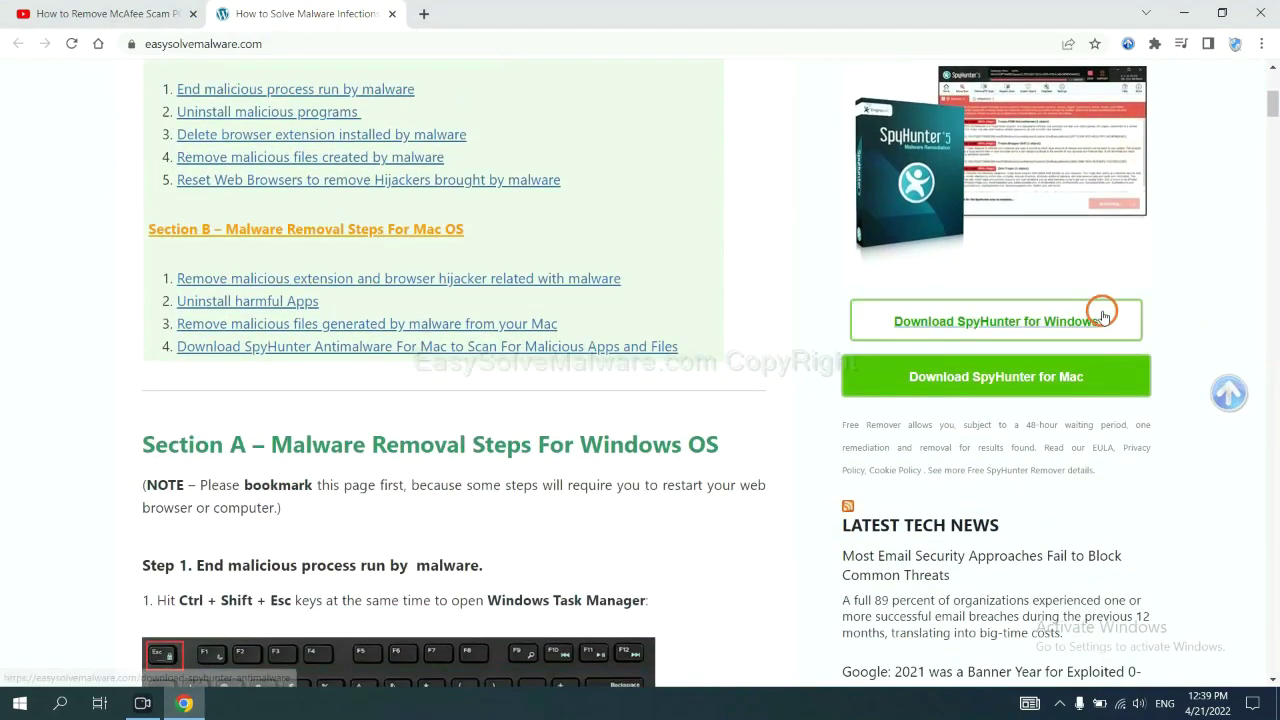
click(1086, 316)
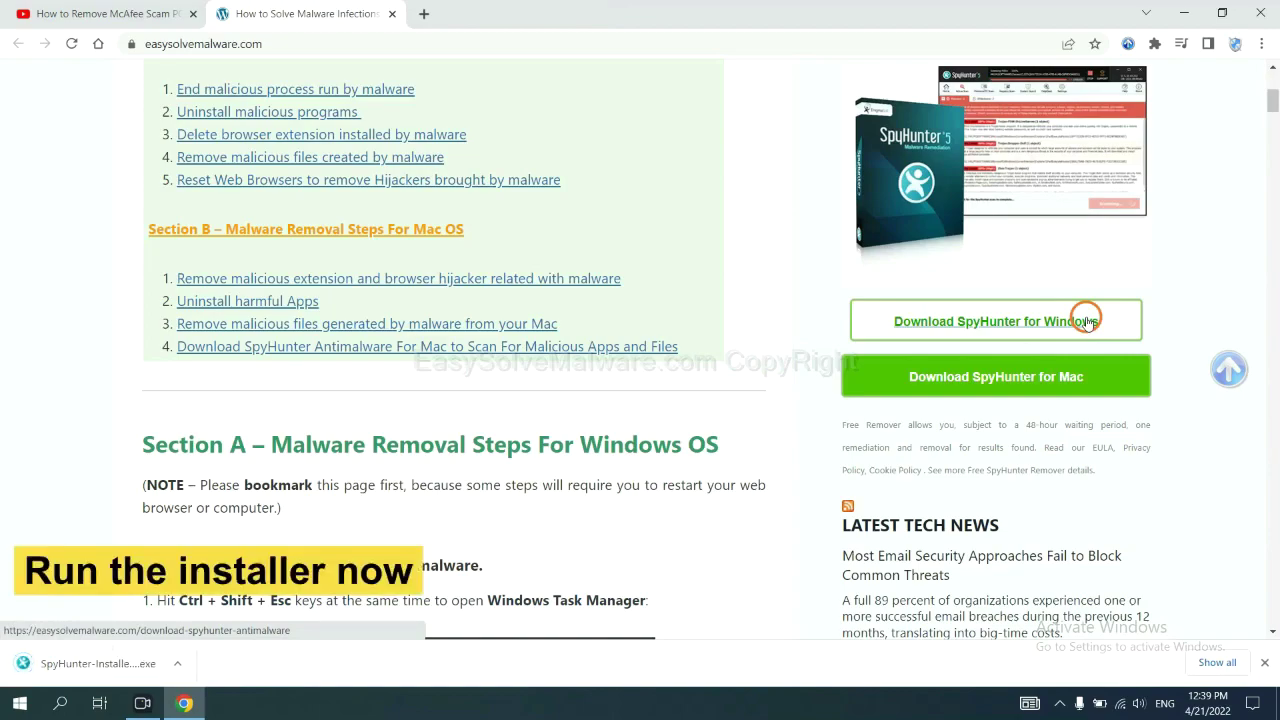
click(80, 665)
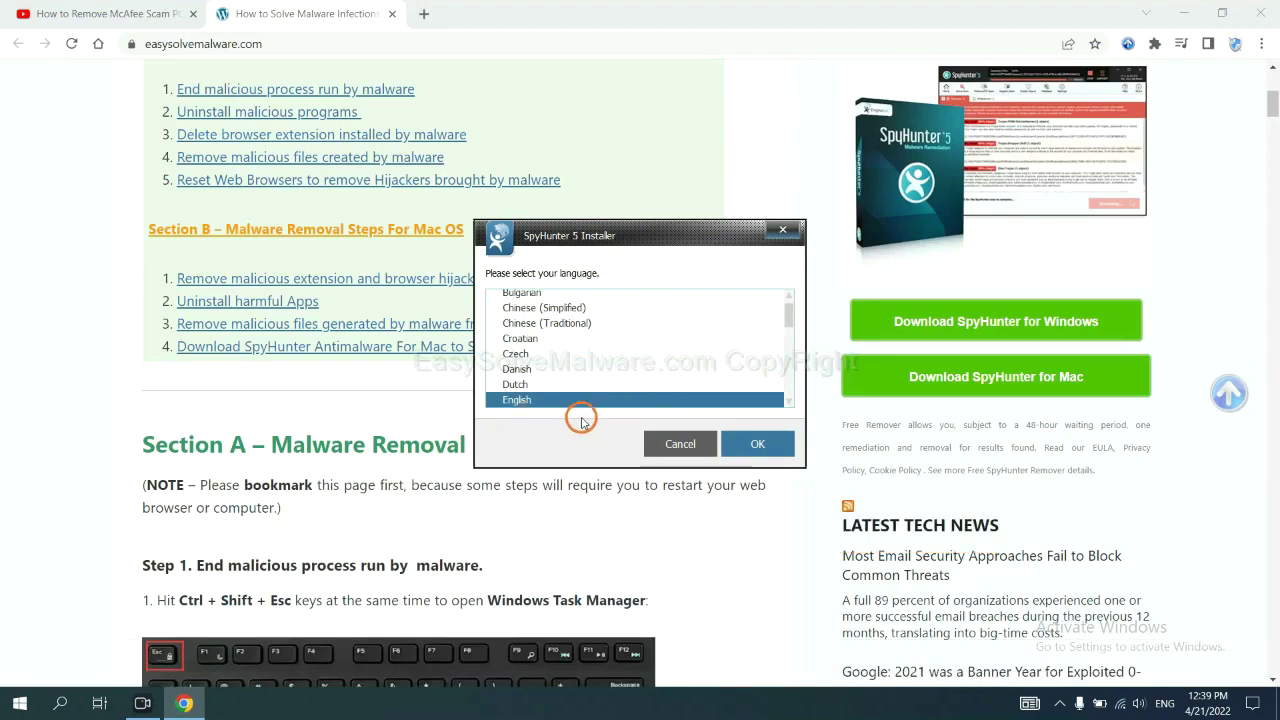
Step: Install SpyHunter 5 in English, accepting the EULA, and finish setup to reach its welcome screen
click(738, 443)
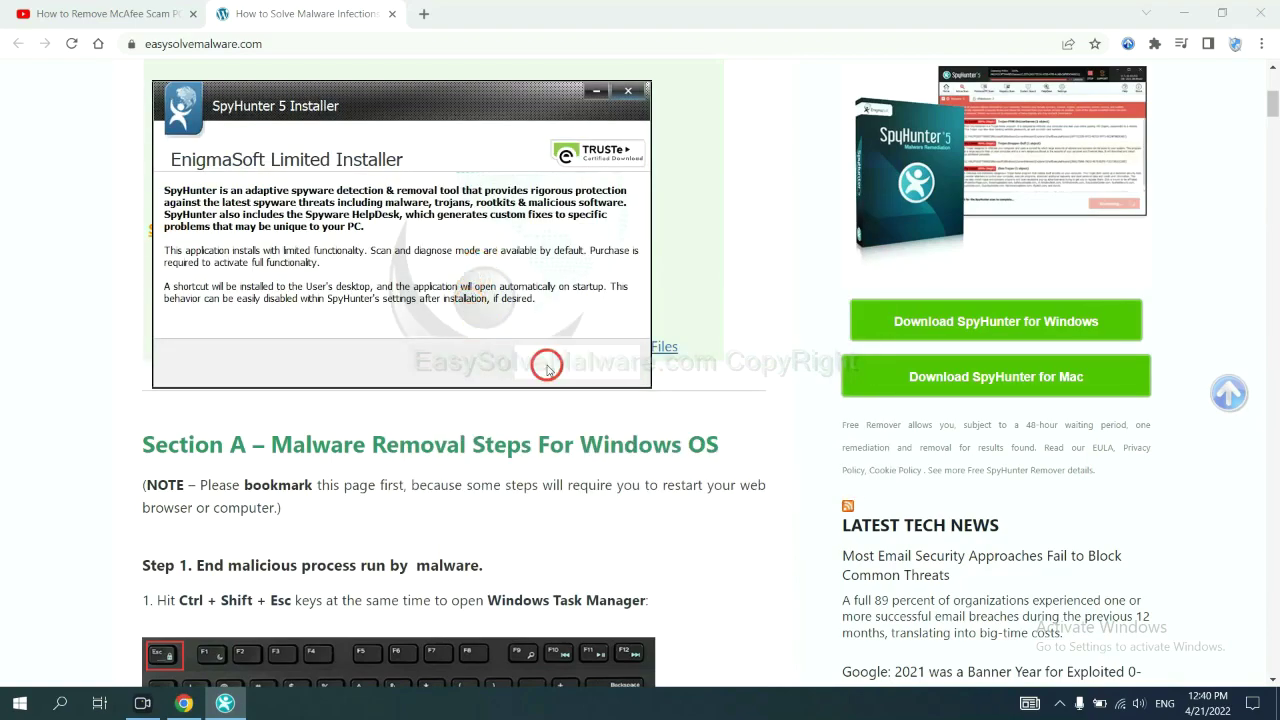
click(546, 366)
click(412, 320)
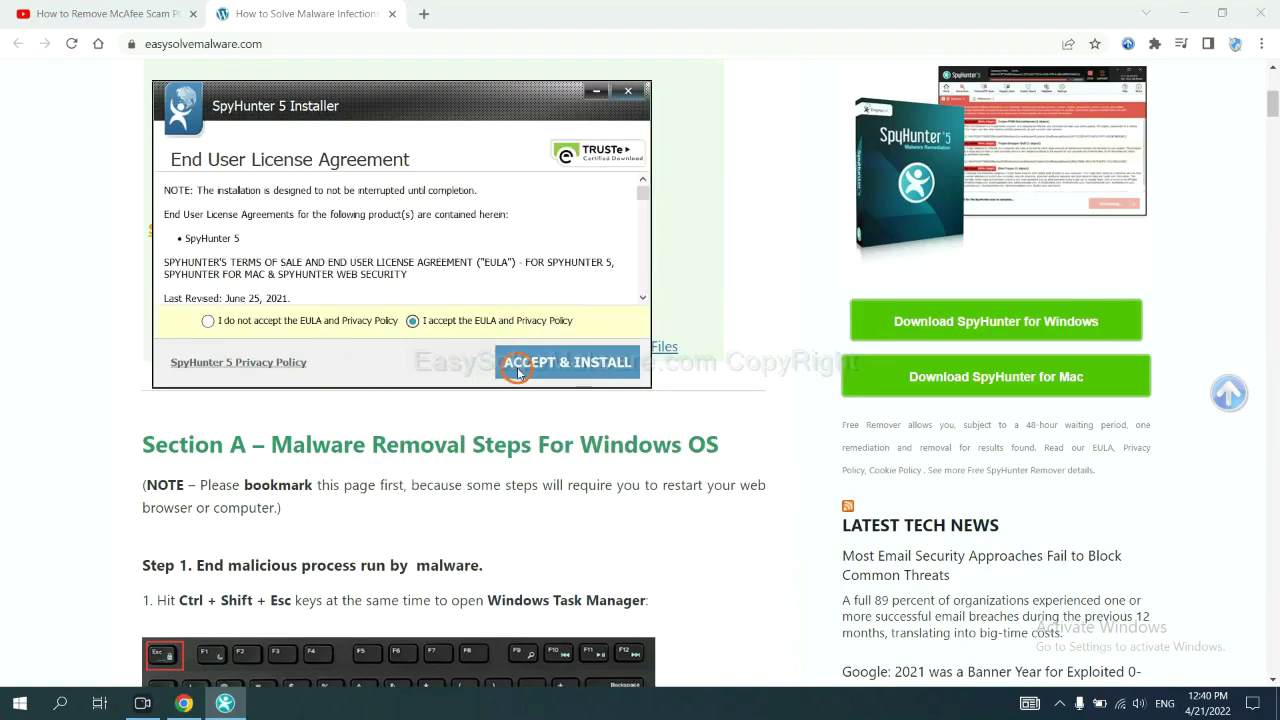
click(518, 370)
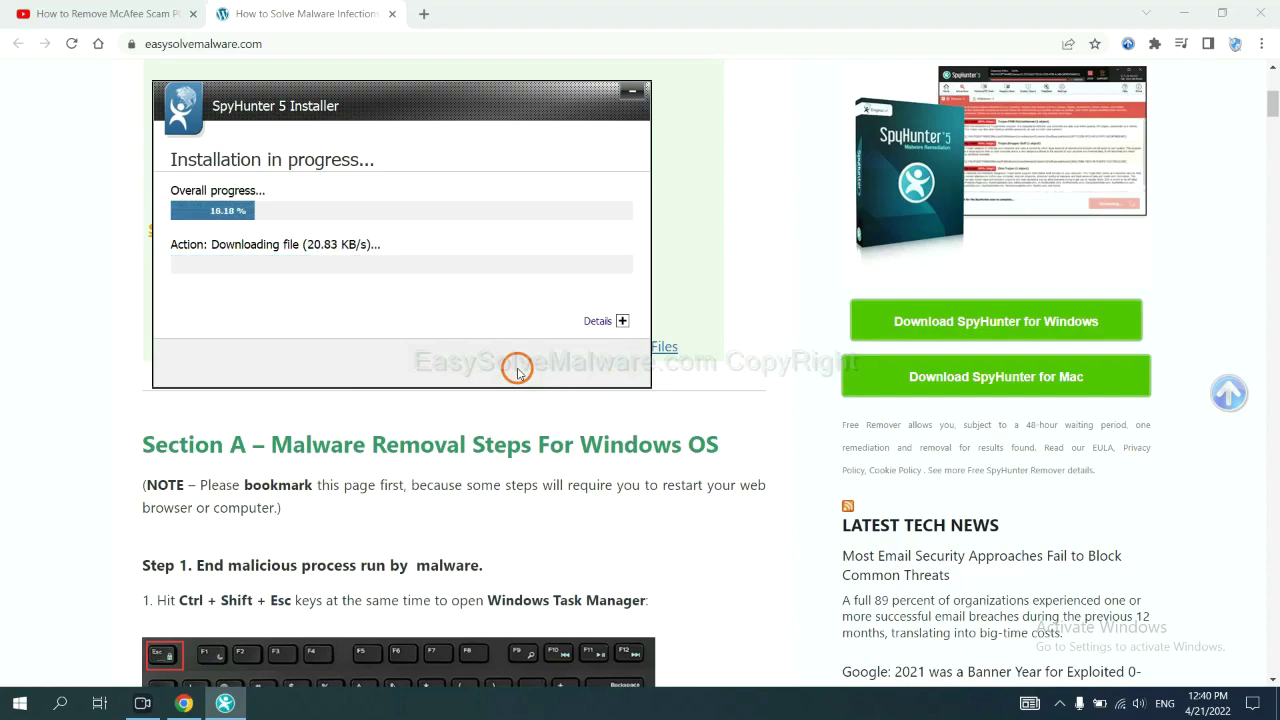
click(622, 451)
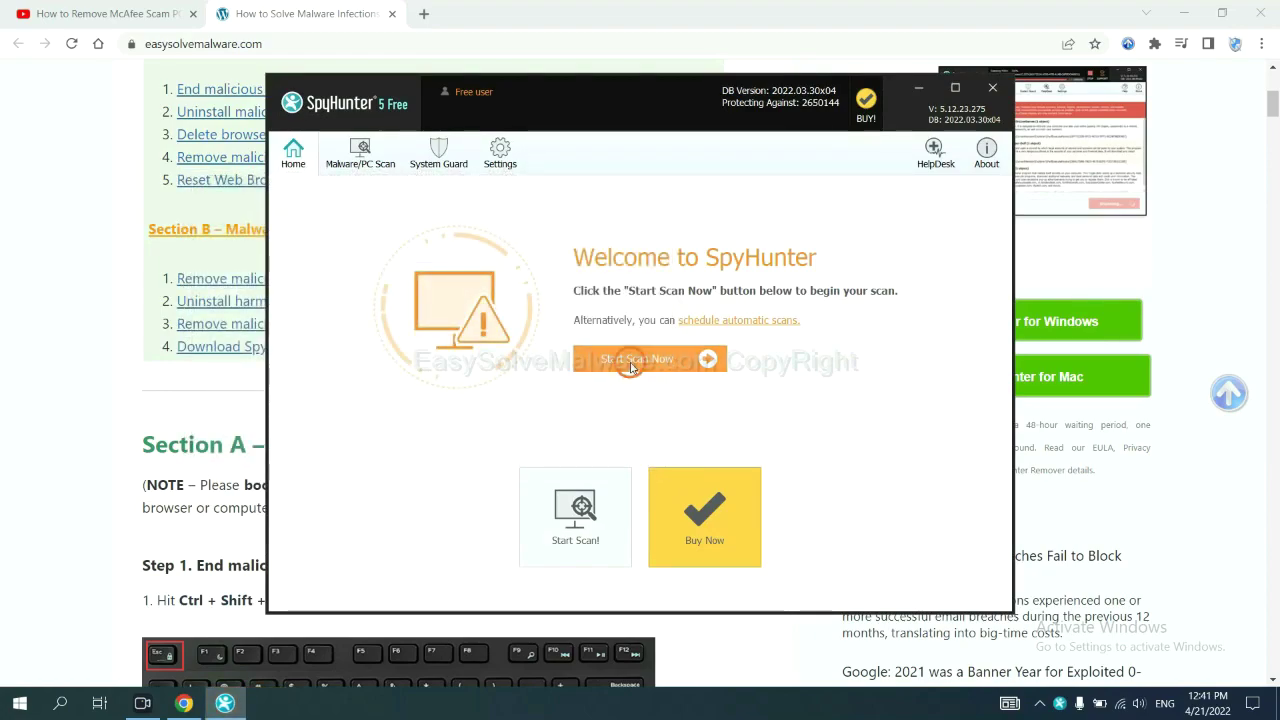
Step: Run a SpyHunter scan and proceed to remove the unknown object remove360.bat
click(631, 367)
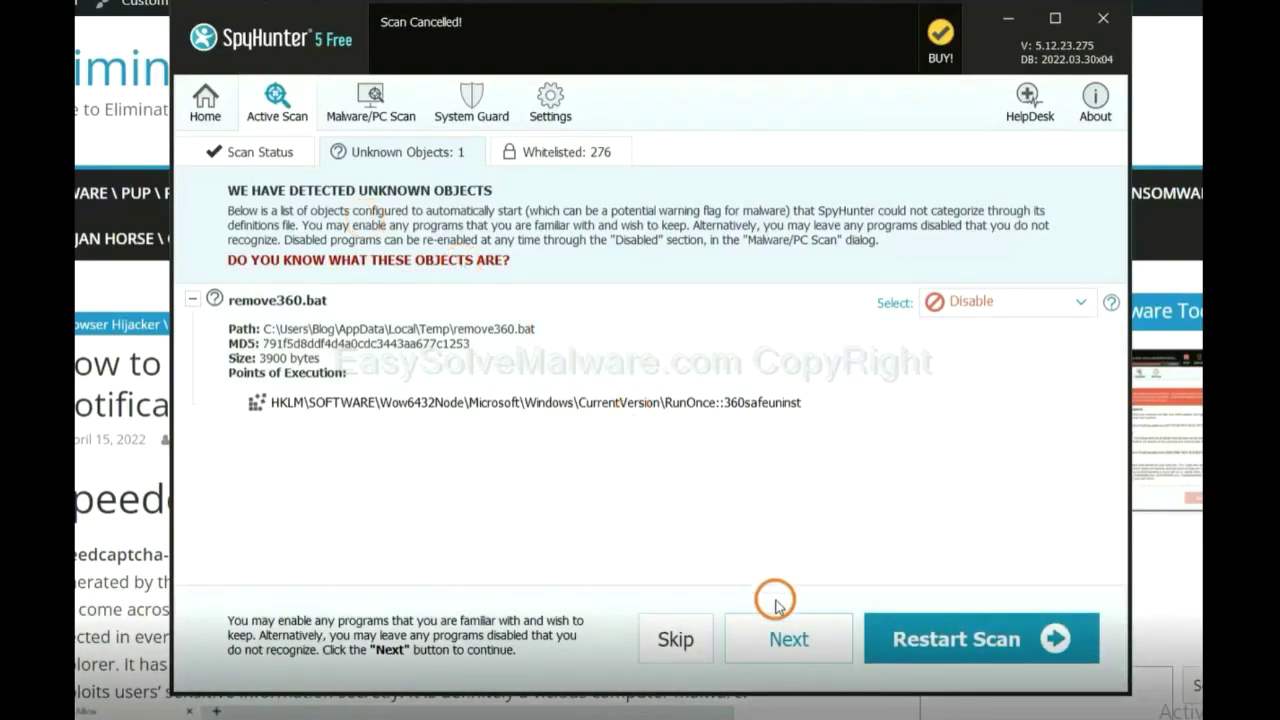
click(788, 641)
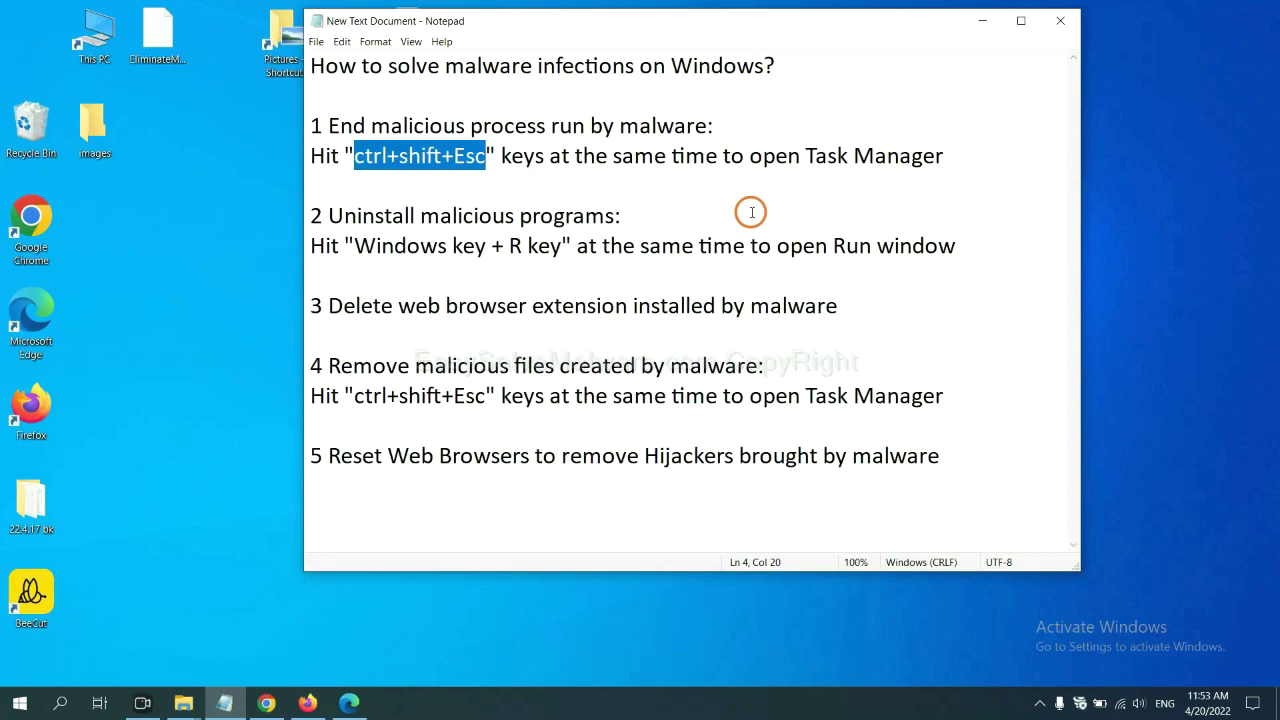
click(453, 158)
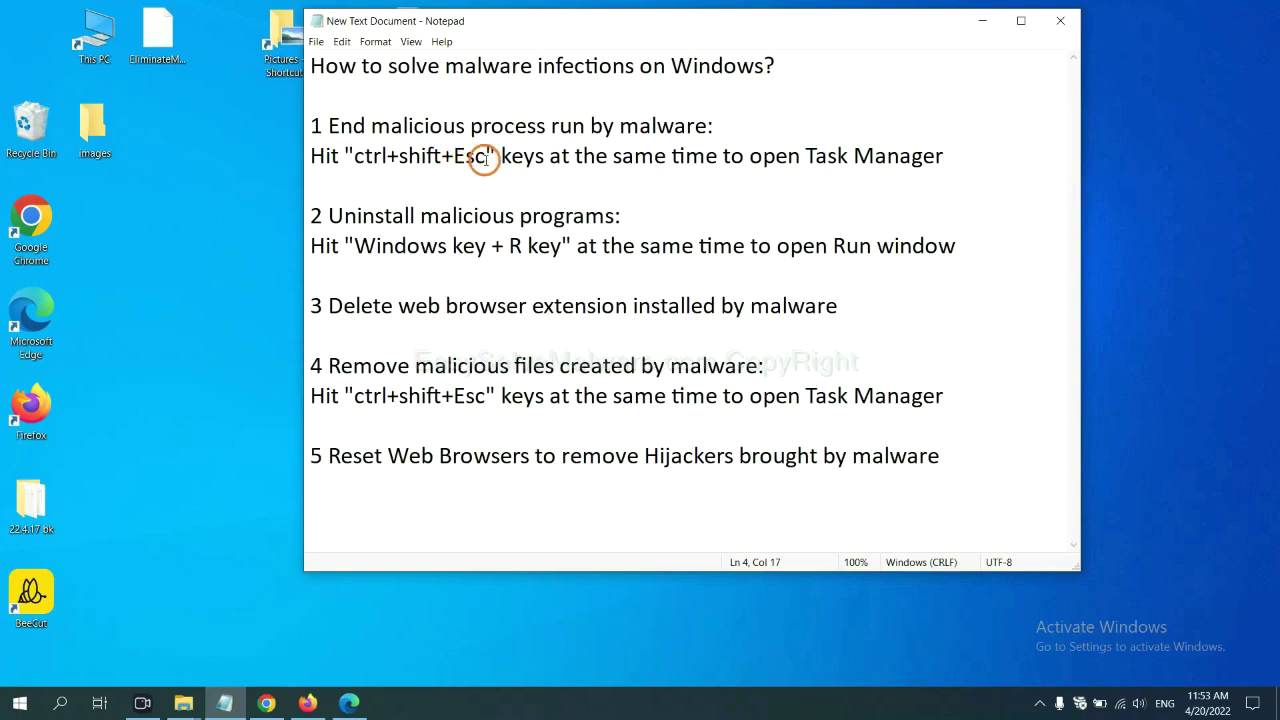
drag(487, 158, 356, 158)
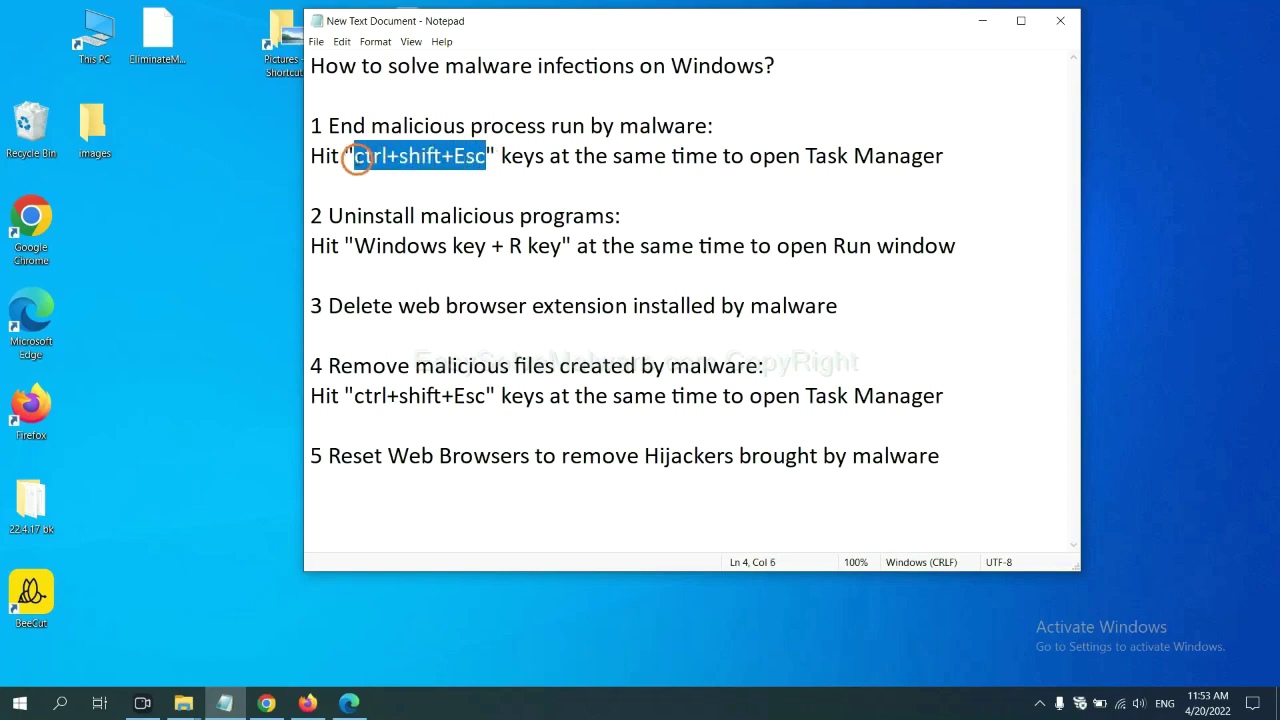
key(ctrl+shift+Escape)
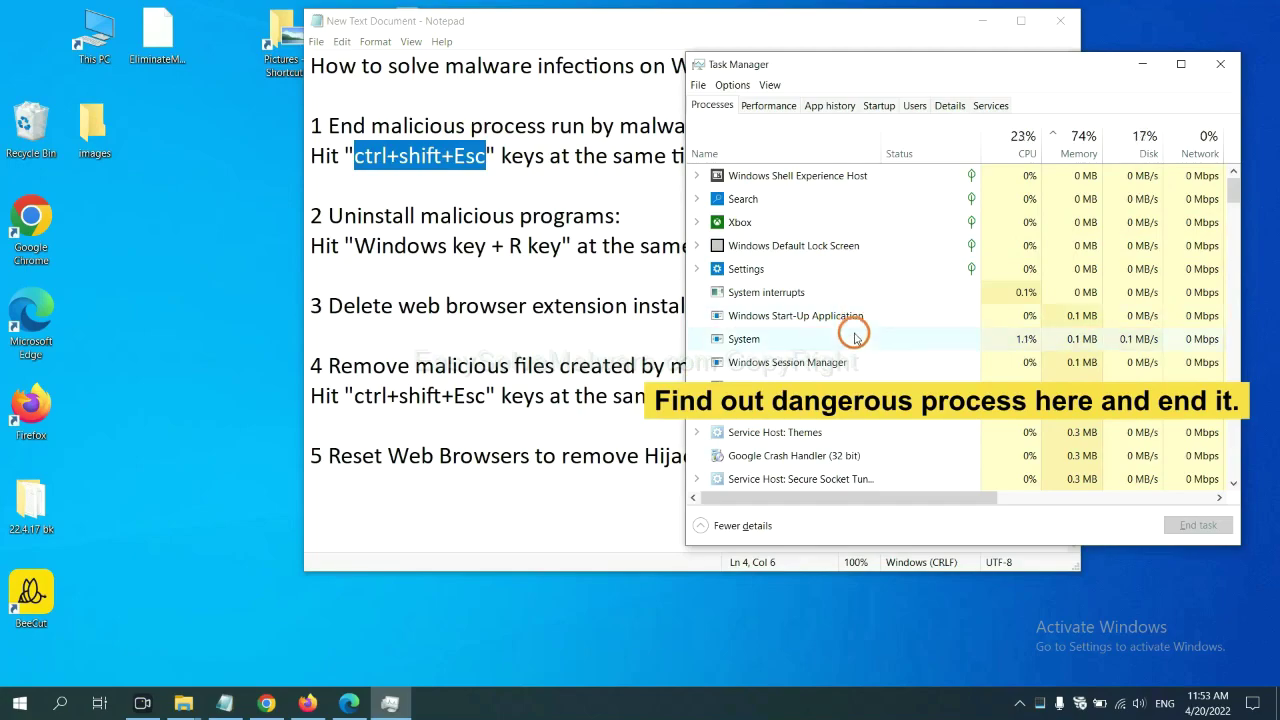
click(854, 338)
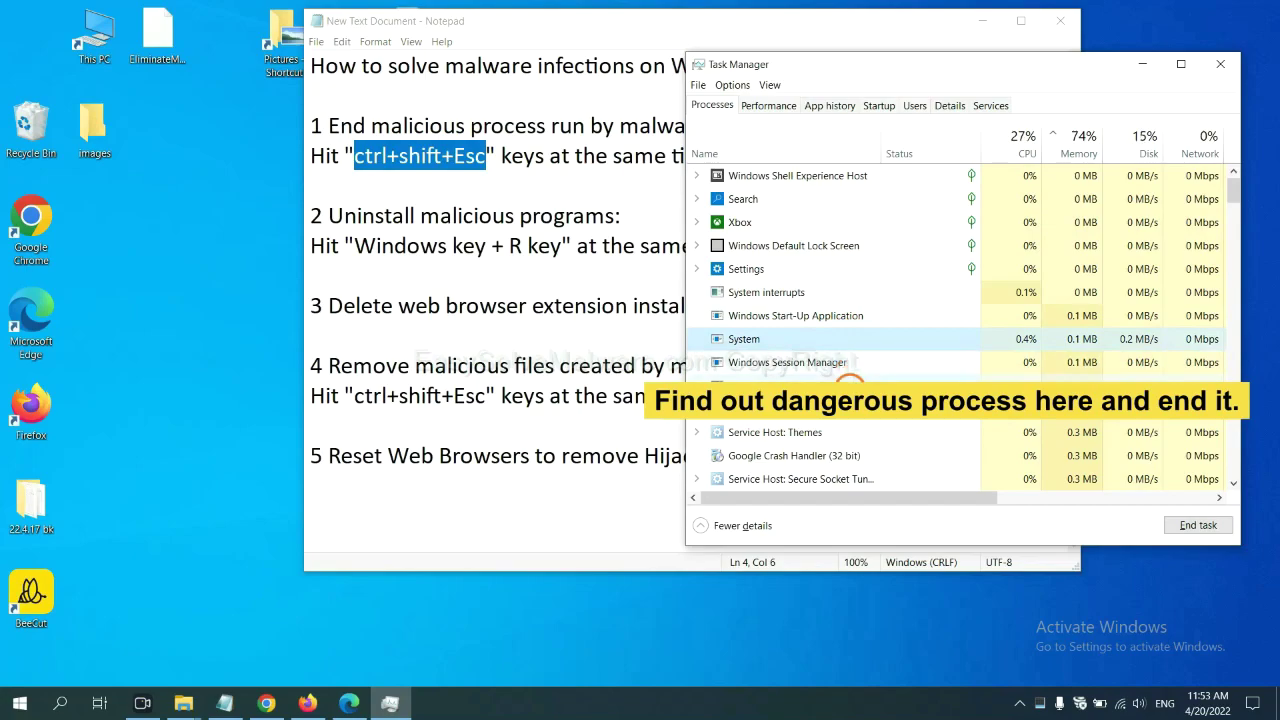
click(850, 384)
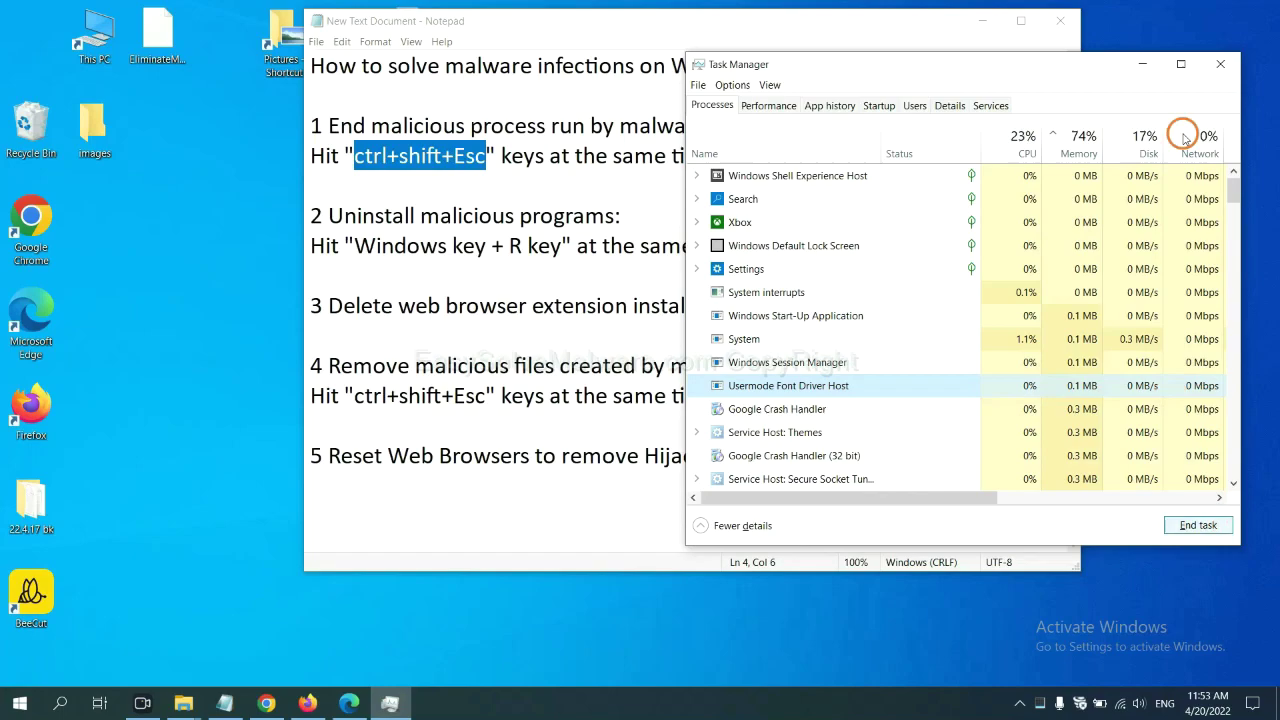
click(1217, 66)
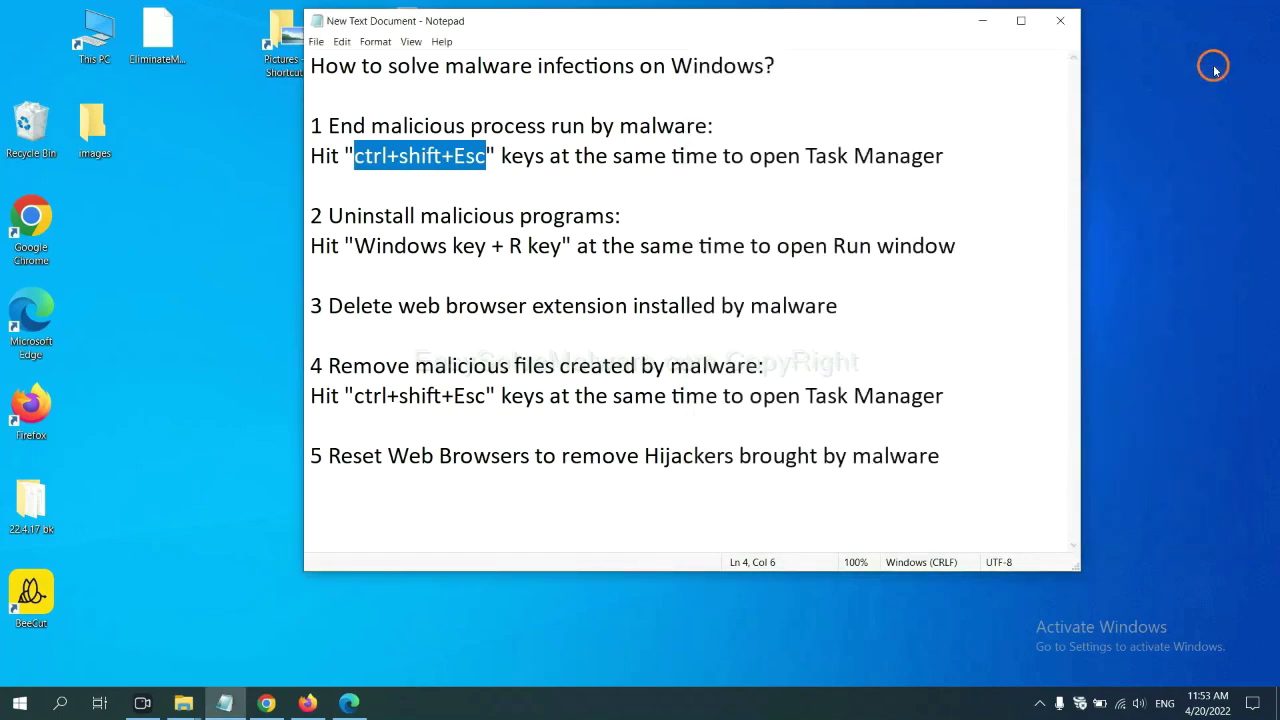
key(Down)
key(Down)
key(Down)
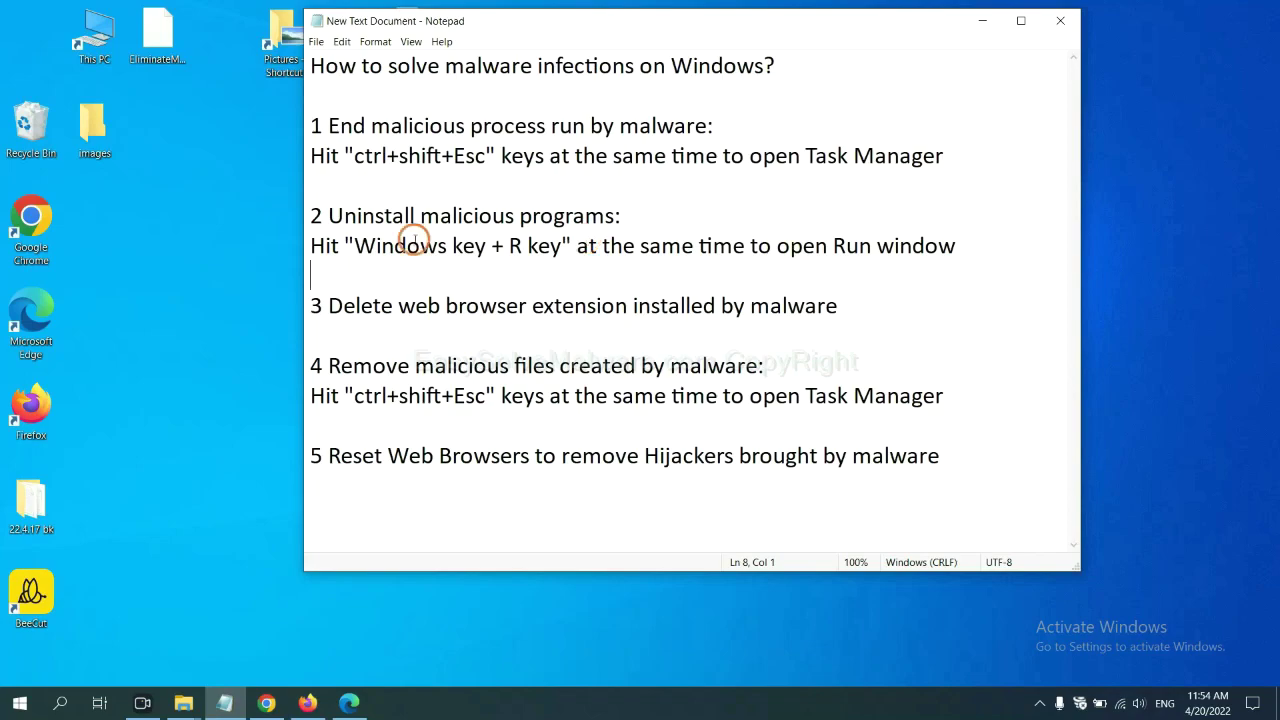
Step: Run 'control panel' from the Win+R Run dialog to open Control Panel
click(353, 249)
drag(352, 253, 557, 258)
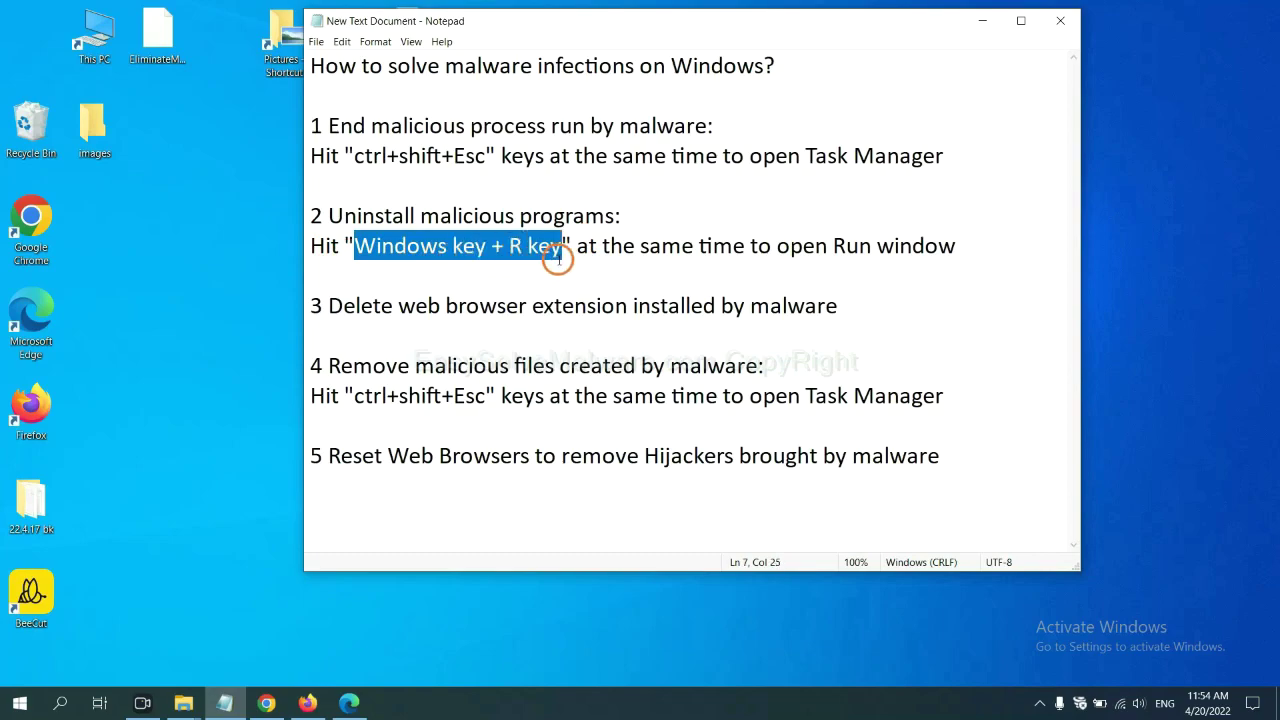
key(super+r)
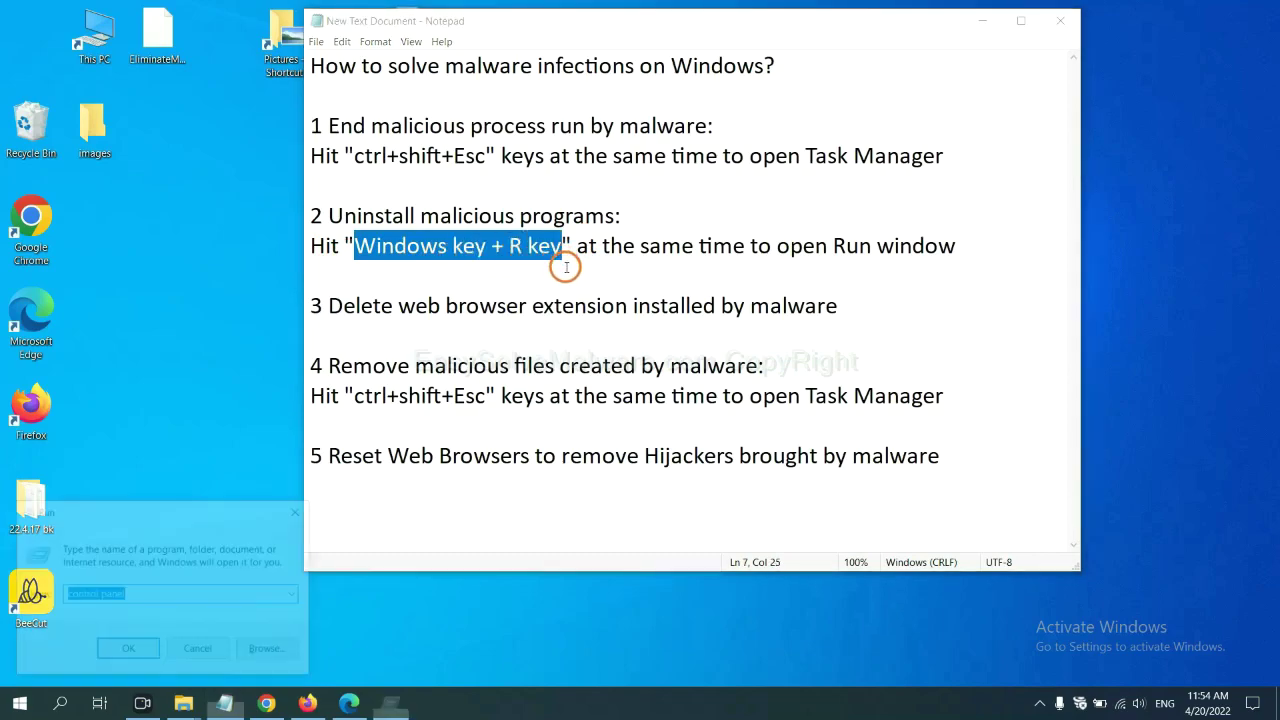
mouse_move(141, 522)
mouse_down()
mouse_move(829, 343)
mouse_move(977, 222)
mouse_up()
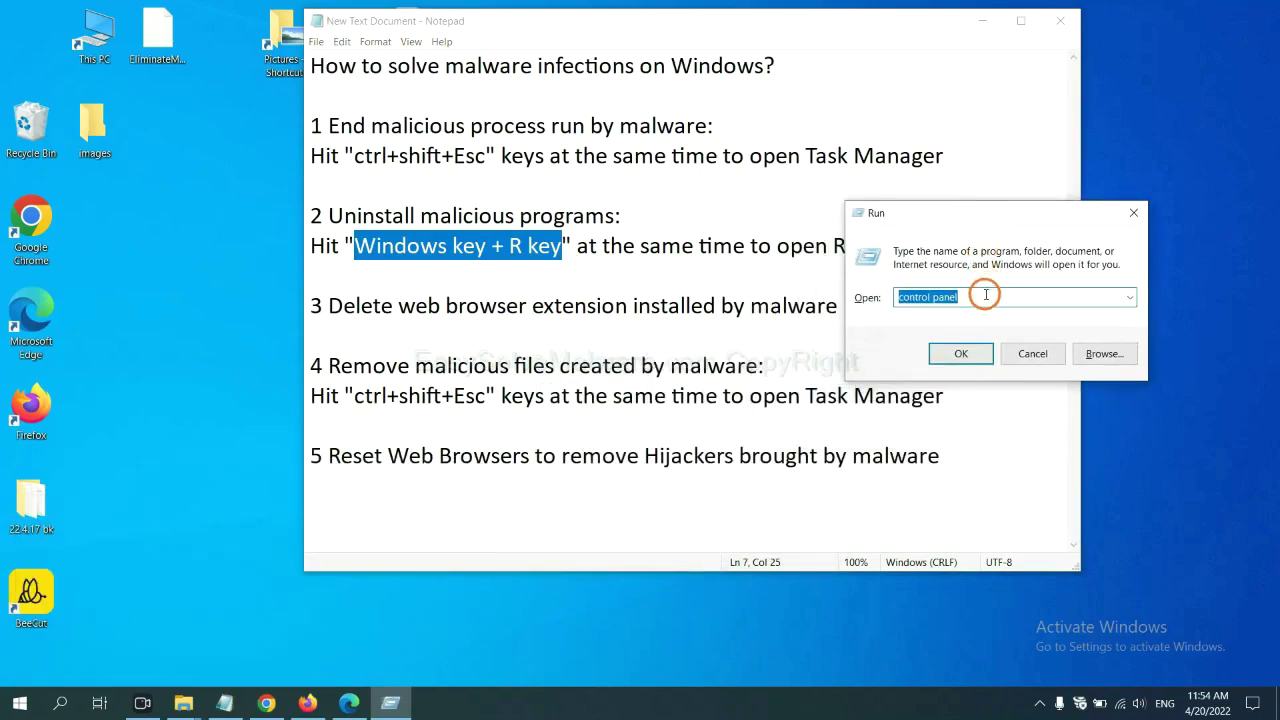
click(988, 299)
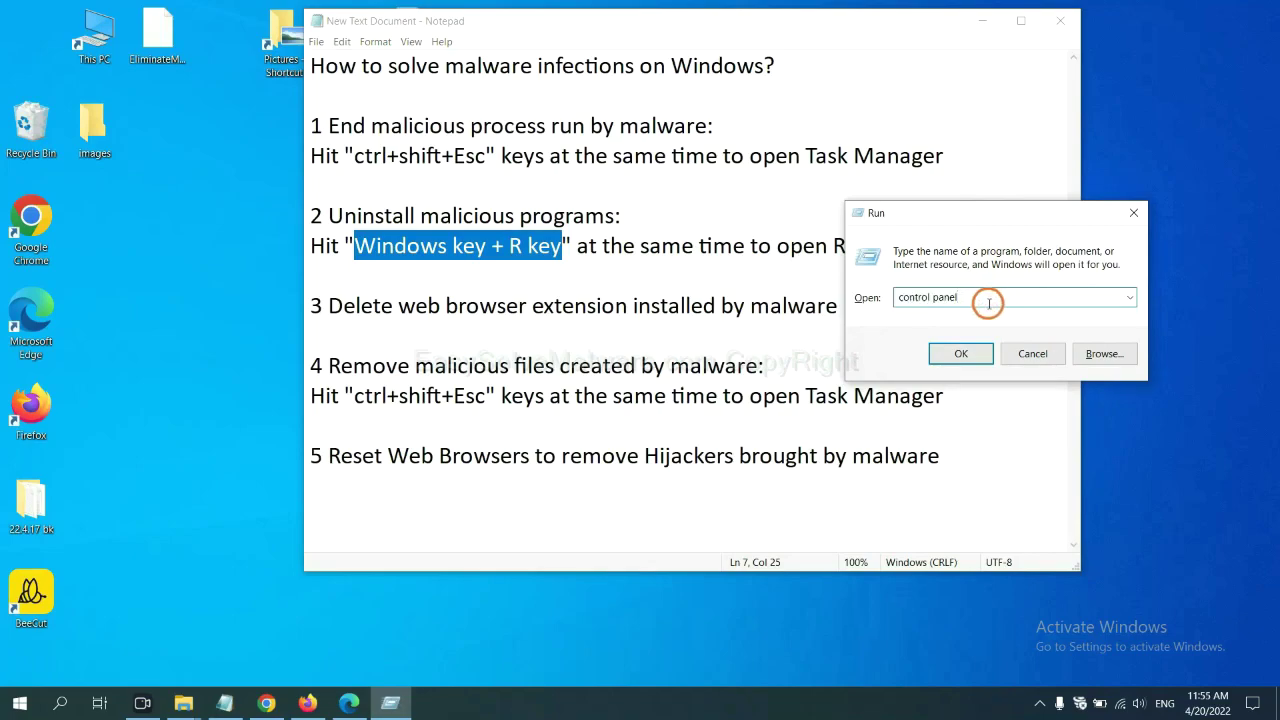
drag(991, 298, 879, 298)
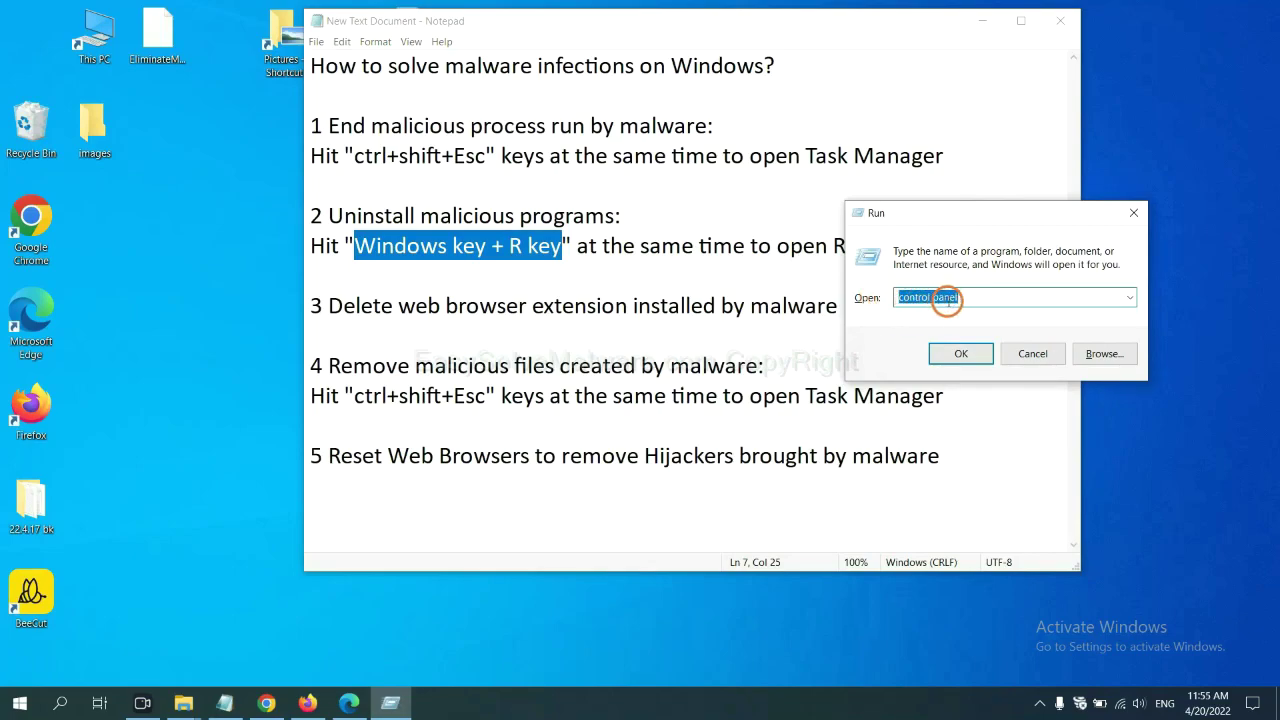
click(955, 355)
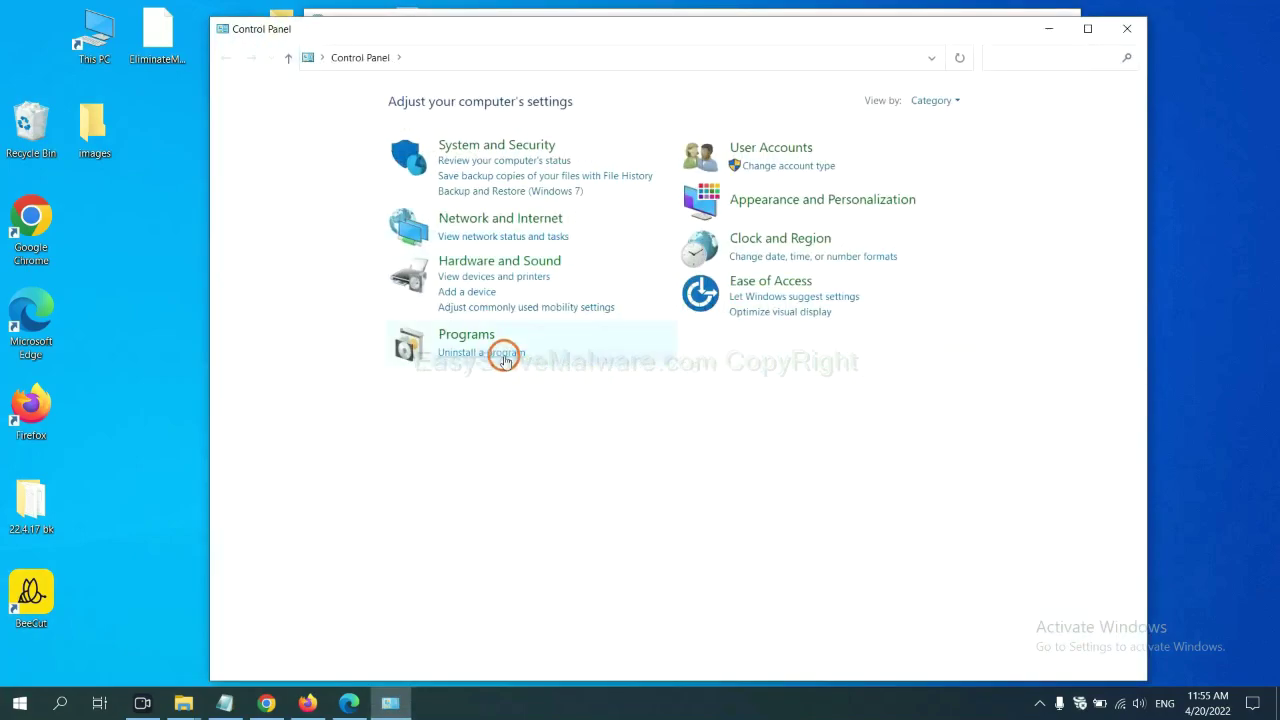
Step: Open the installed programs list and select Xiph.Org Open Codecs as suspicious
click(505, 353)
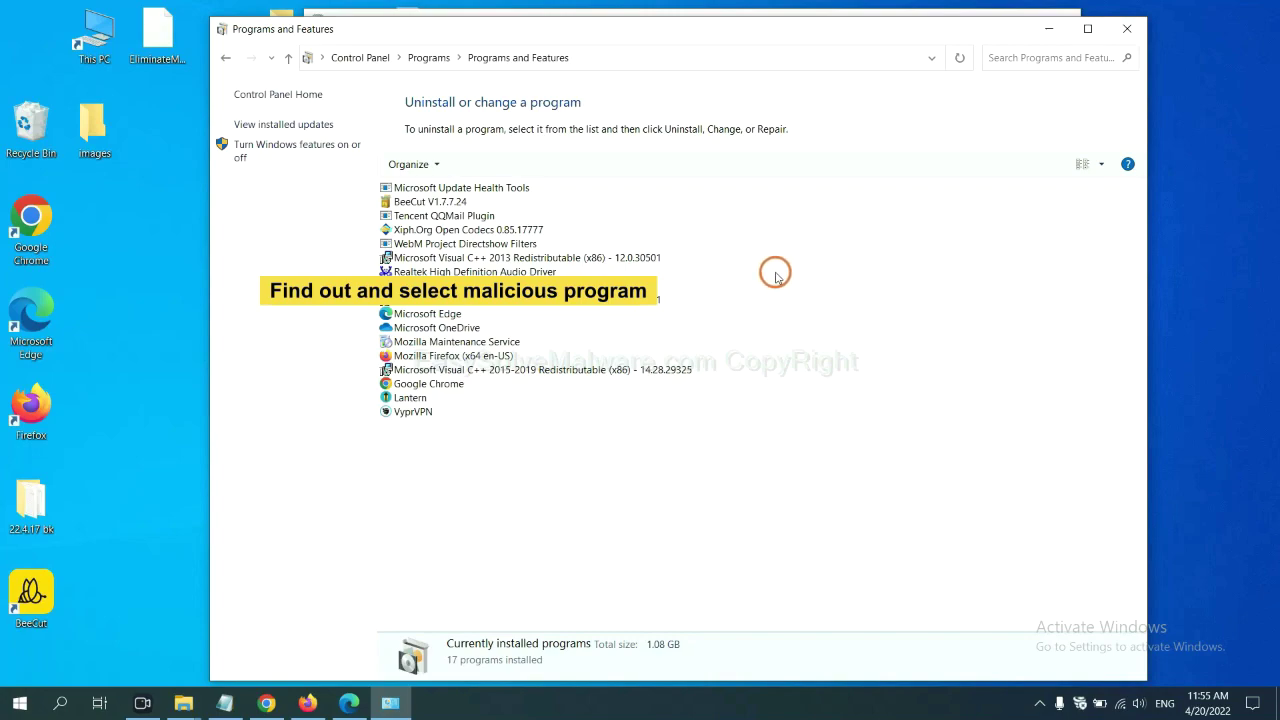
click(500, 229)
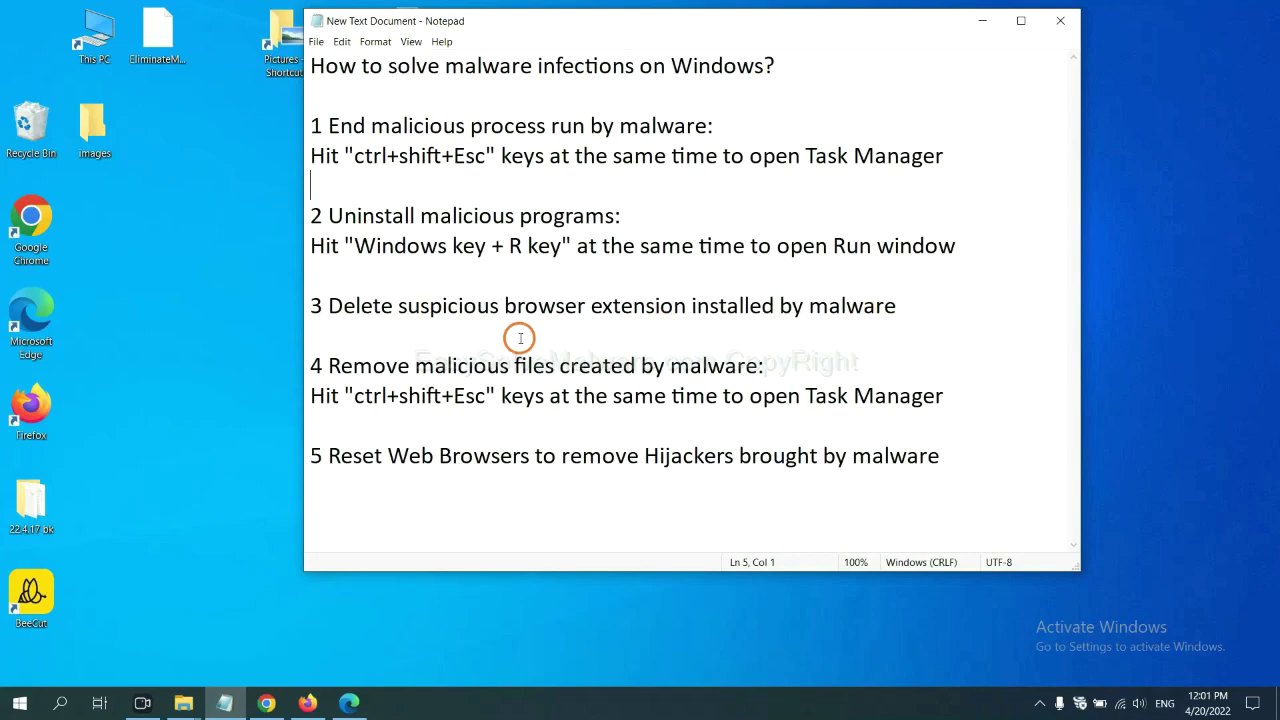
Step: Check Chrome's Extensions page, which lists Scroll To Top, for suspicious add-ons
click(275, 703)
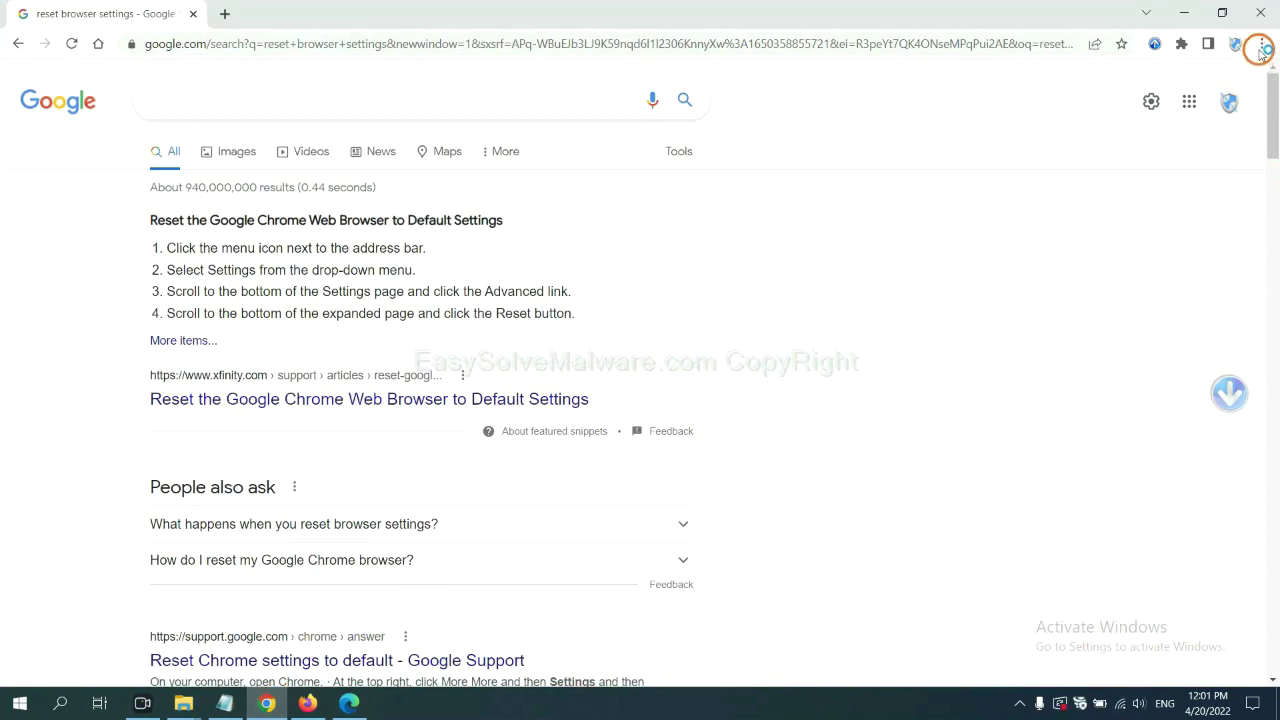
click(1261, 46)
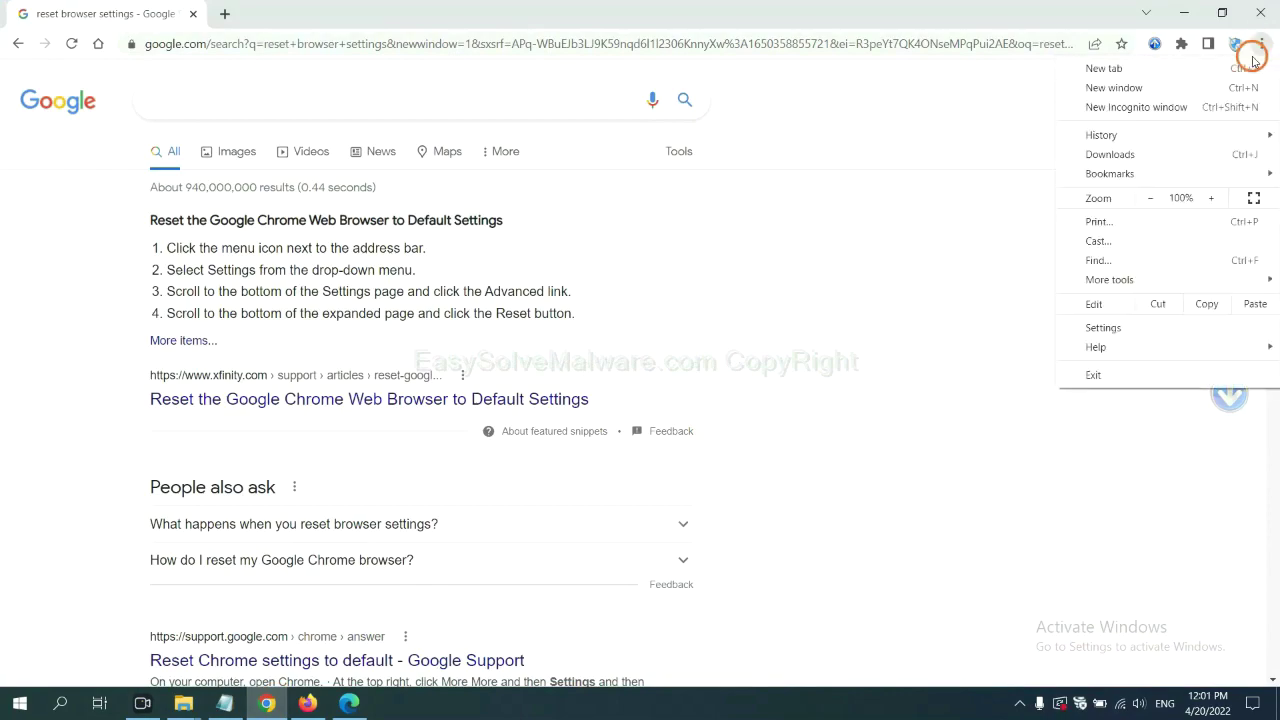
mouse_move(1110, 280)
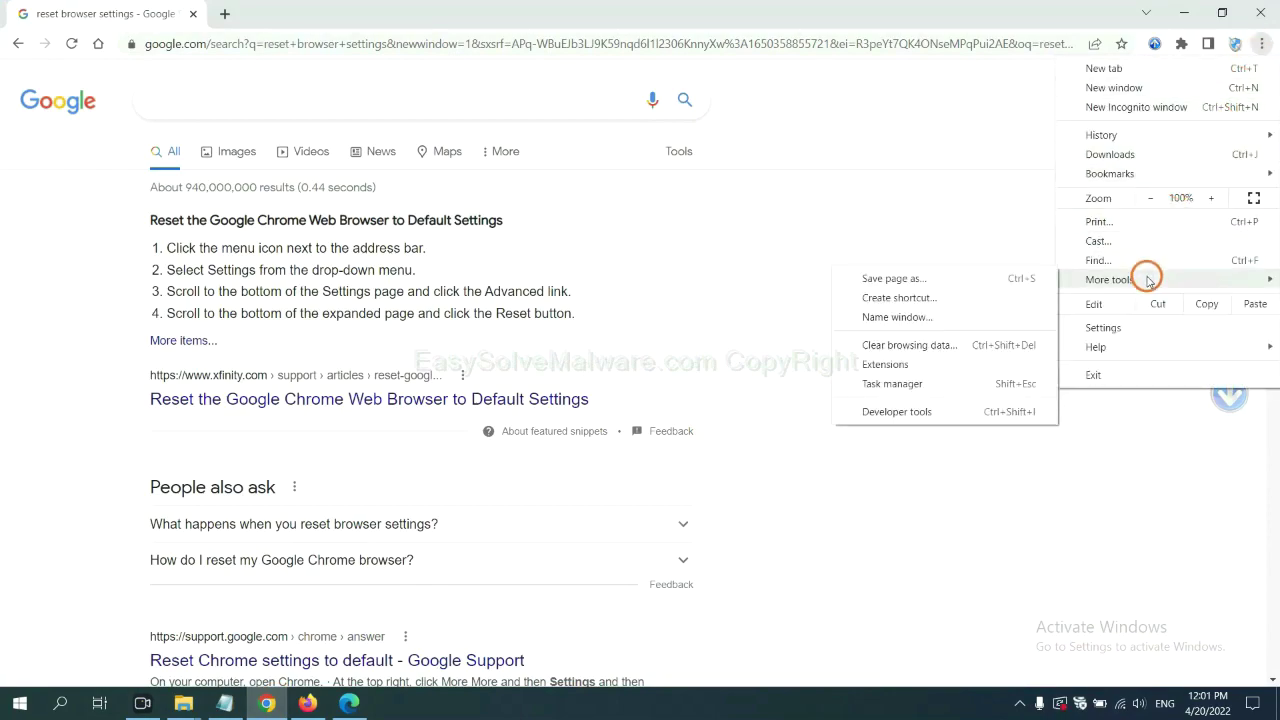
click(942, 363)
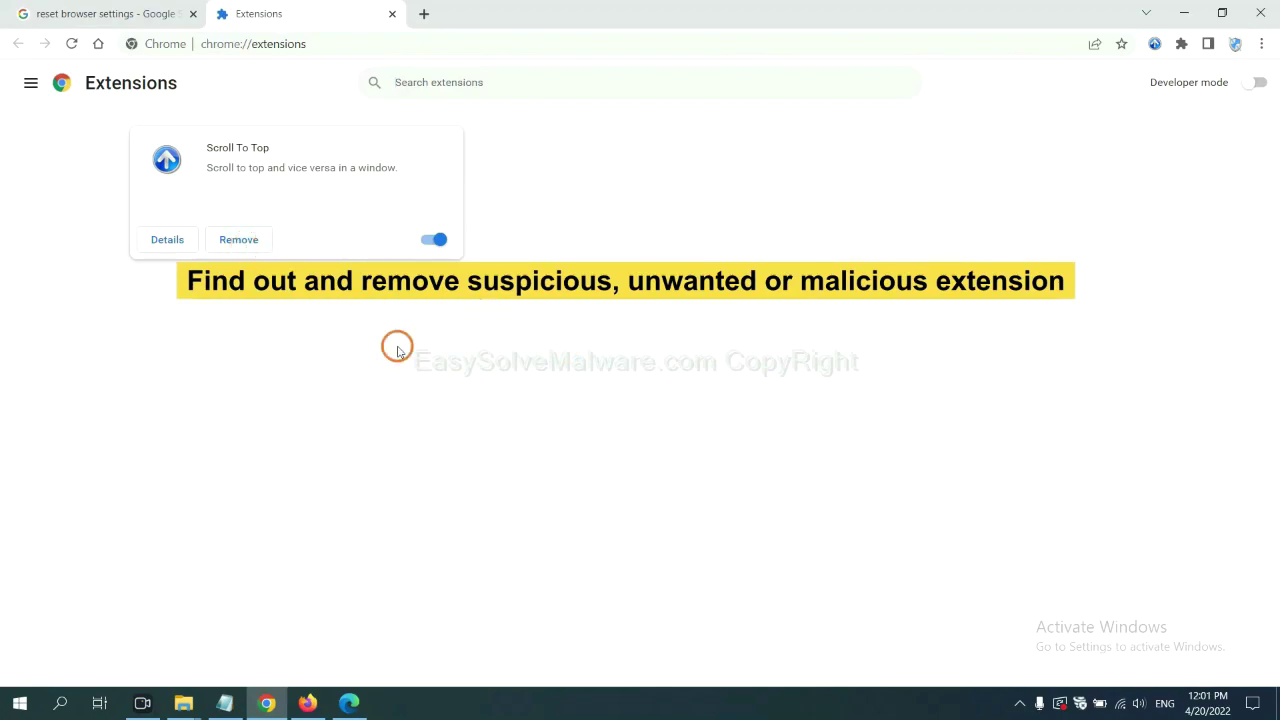
click(307, 703)
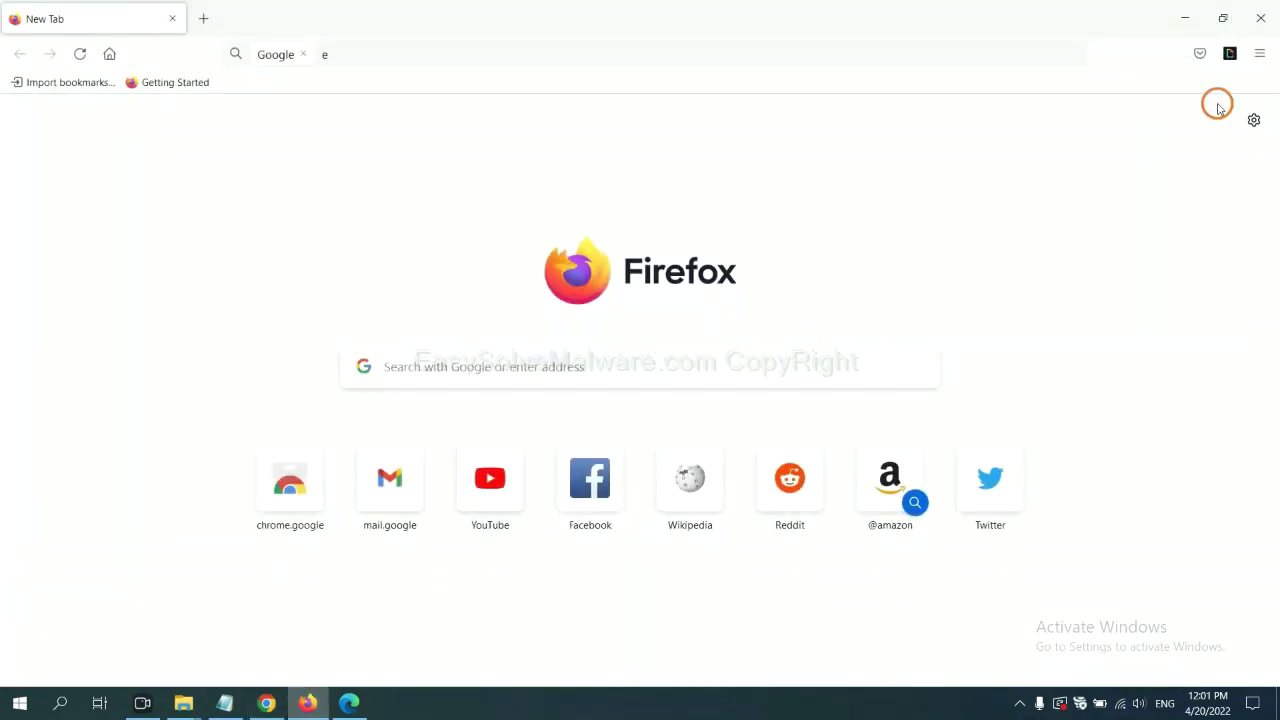
Step: Review Firefox's add-ons and bring up the options for GIPHY for Firefox
click(1265, 56)
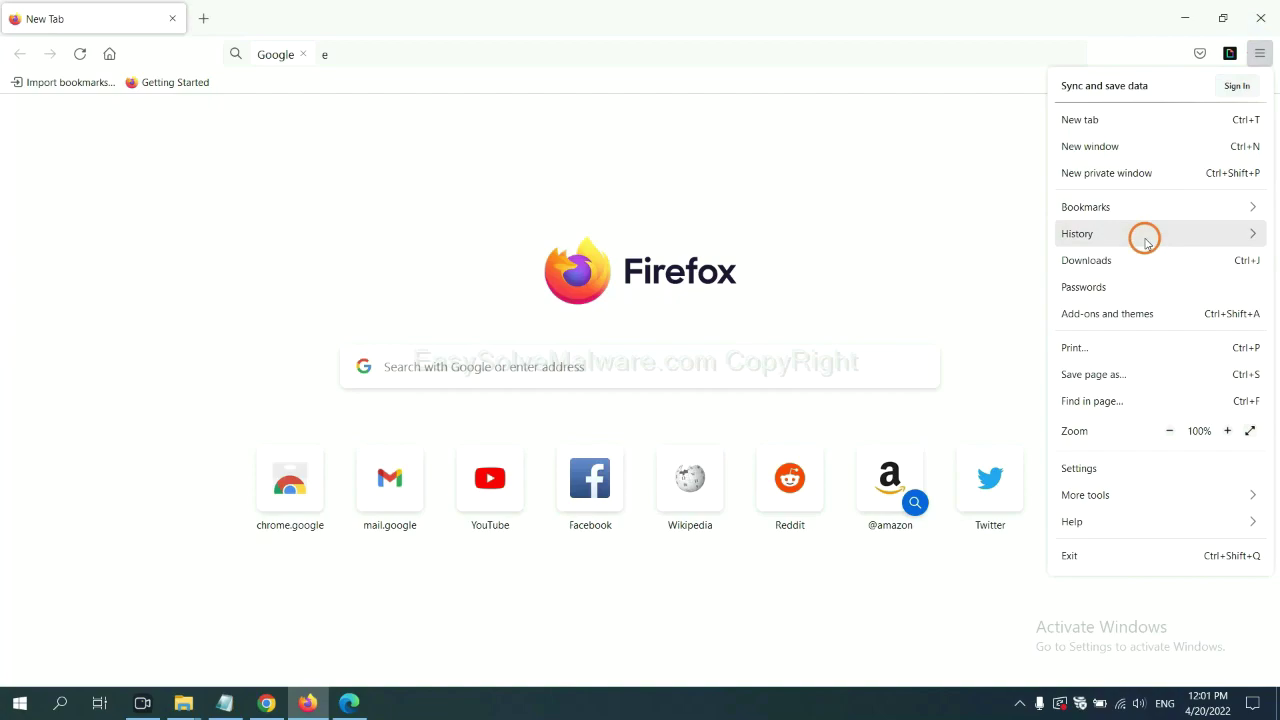
click(1118, 324)
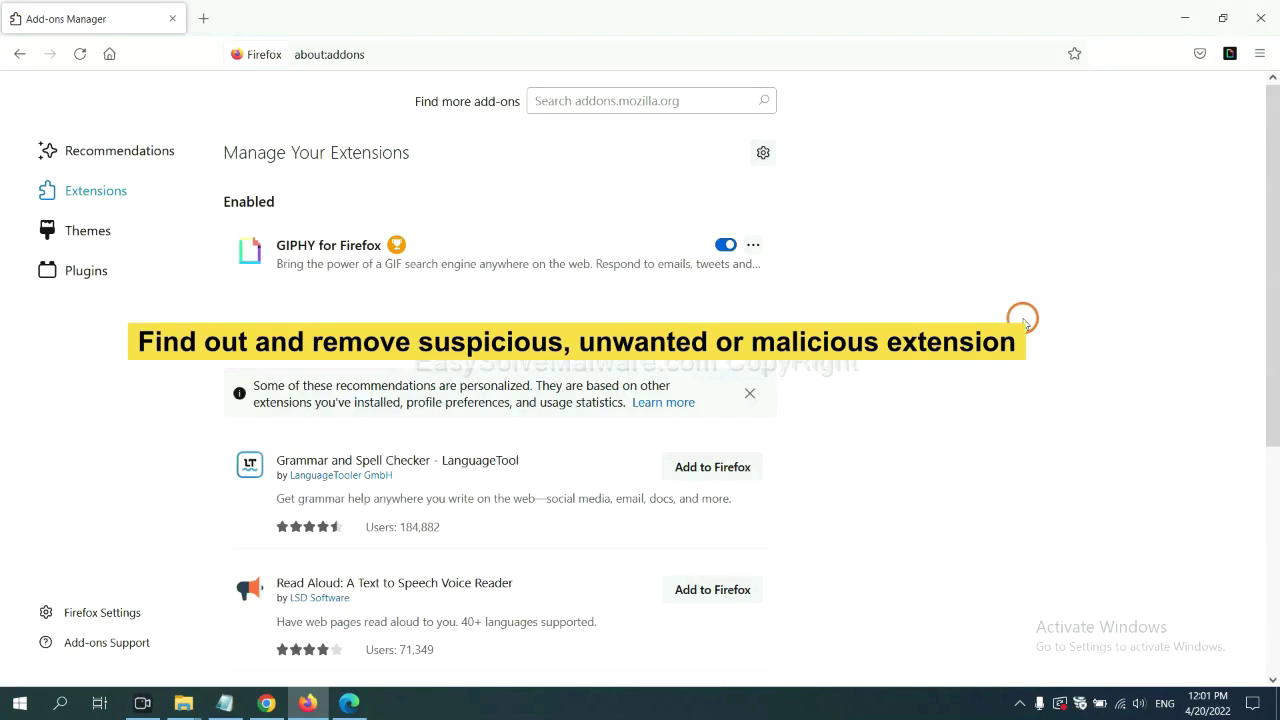
click(753, 247)
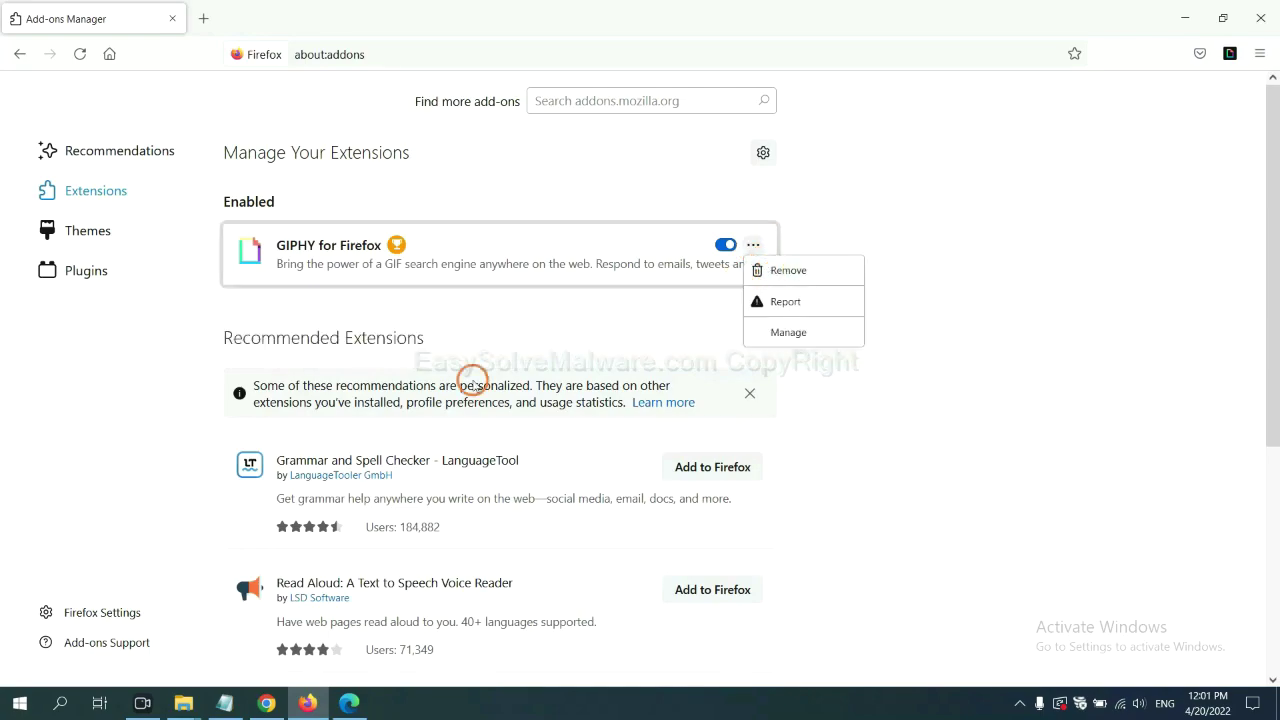
click(348, 705)
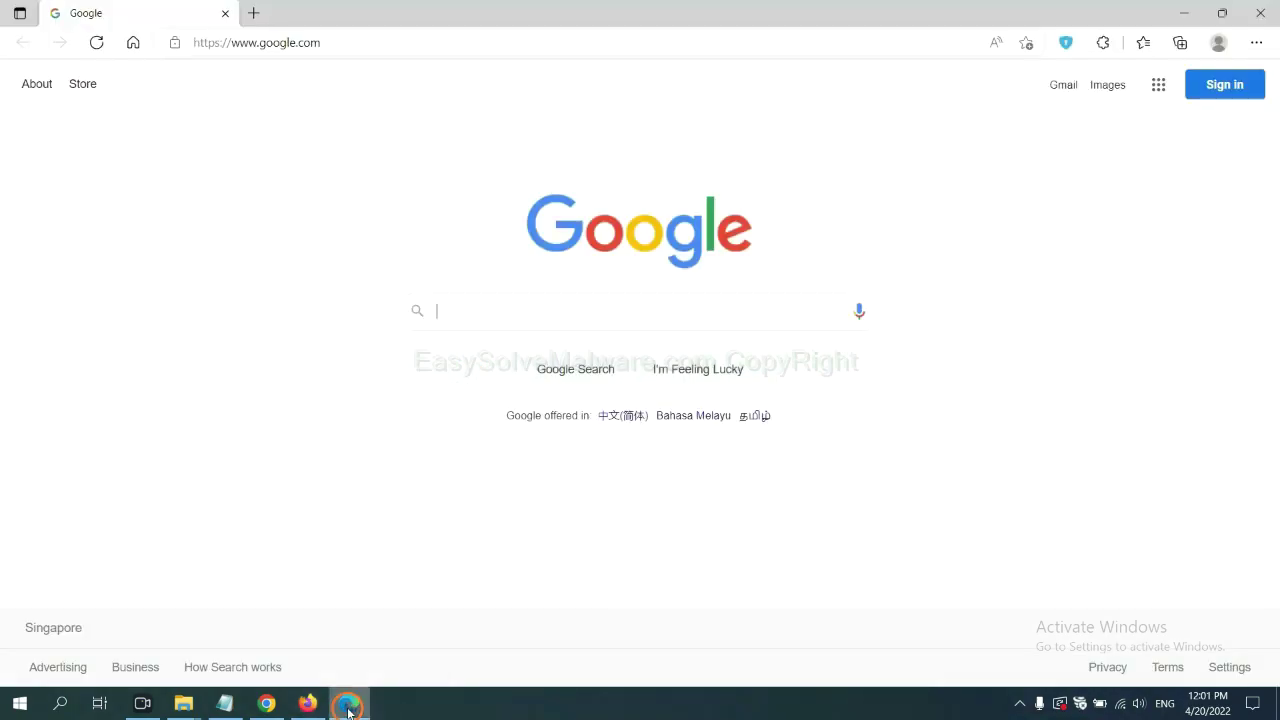
Step: Remove the ArcVpn Free Fast VPN Proxy extension from Edge's extensions page
click(1254, 44)
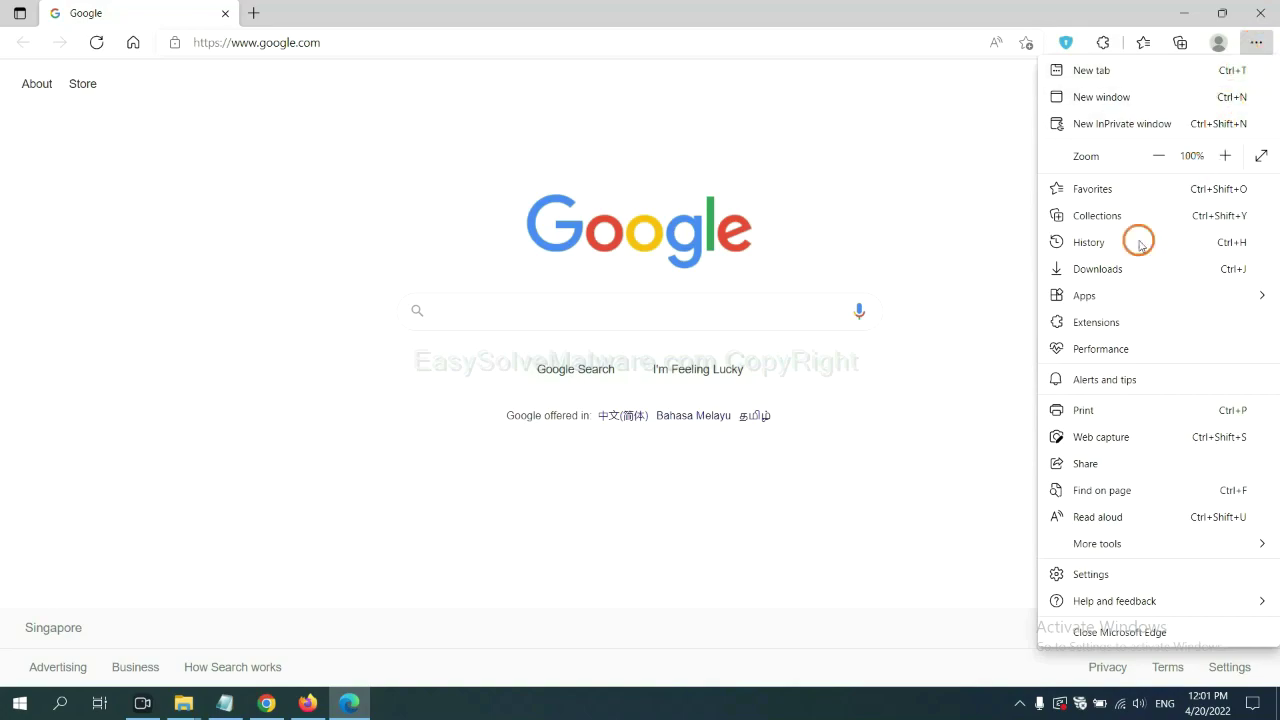
right_click(1103, 325)
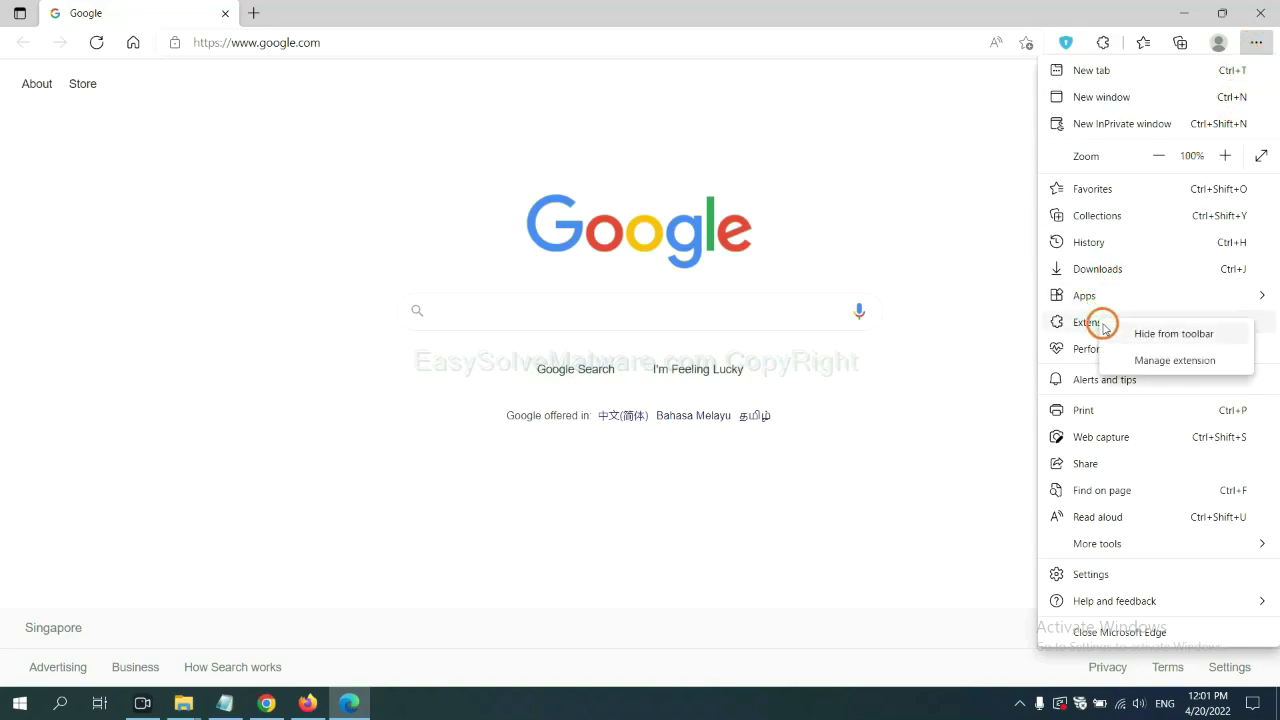
click(1149, 361)
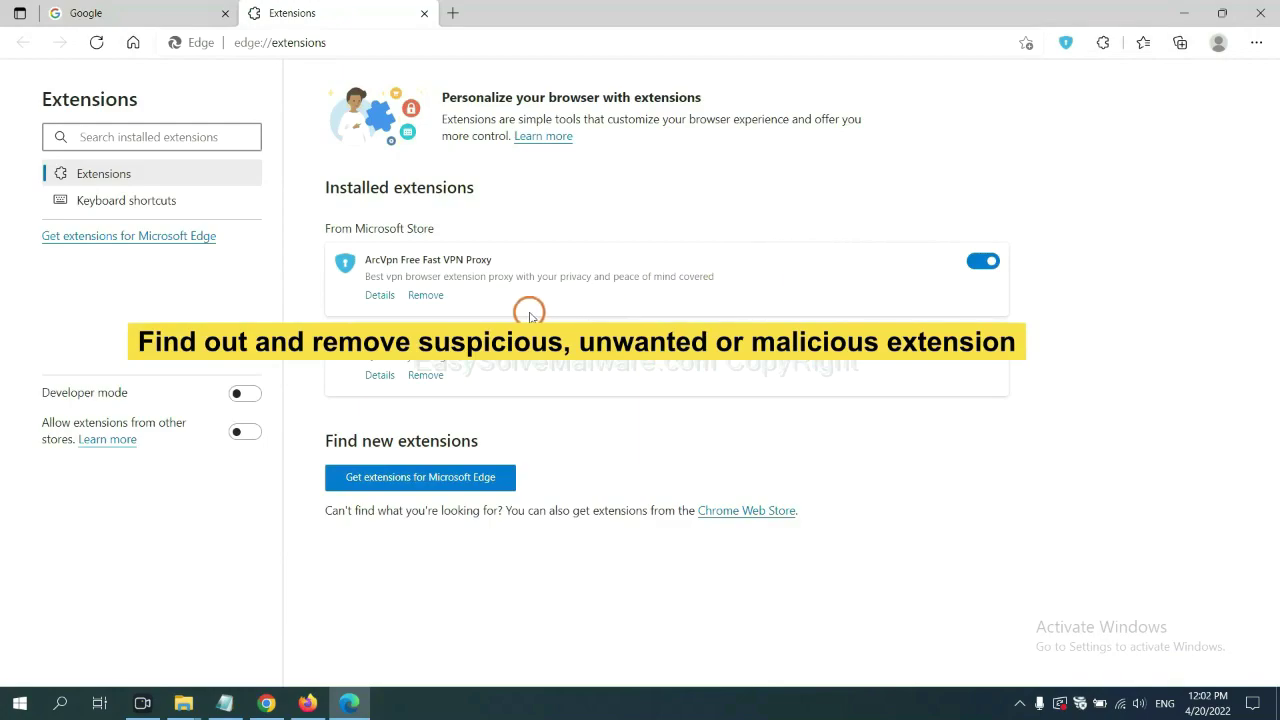
click(437, 298)
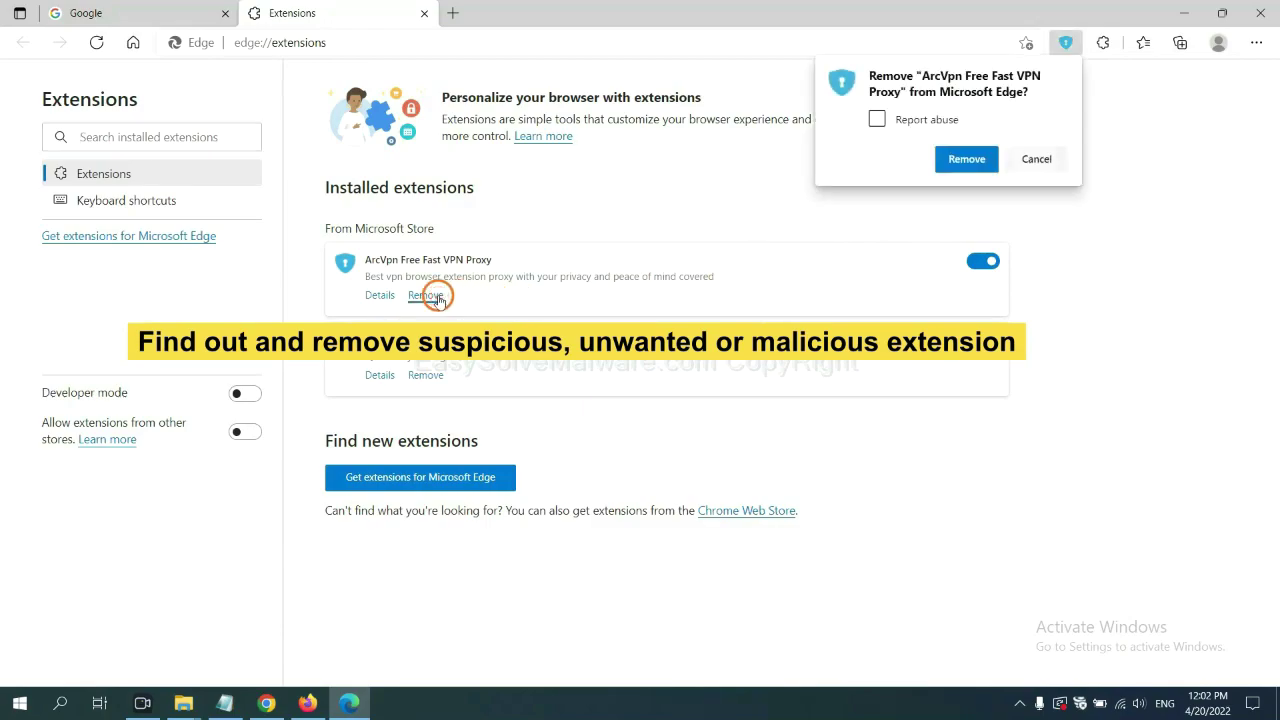
click(965, 159)
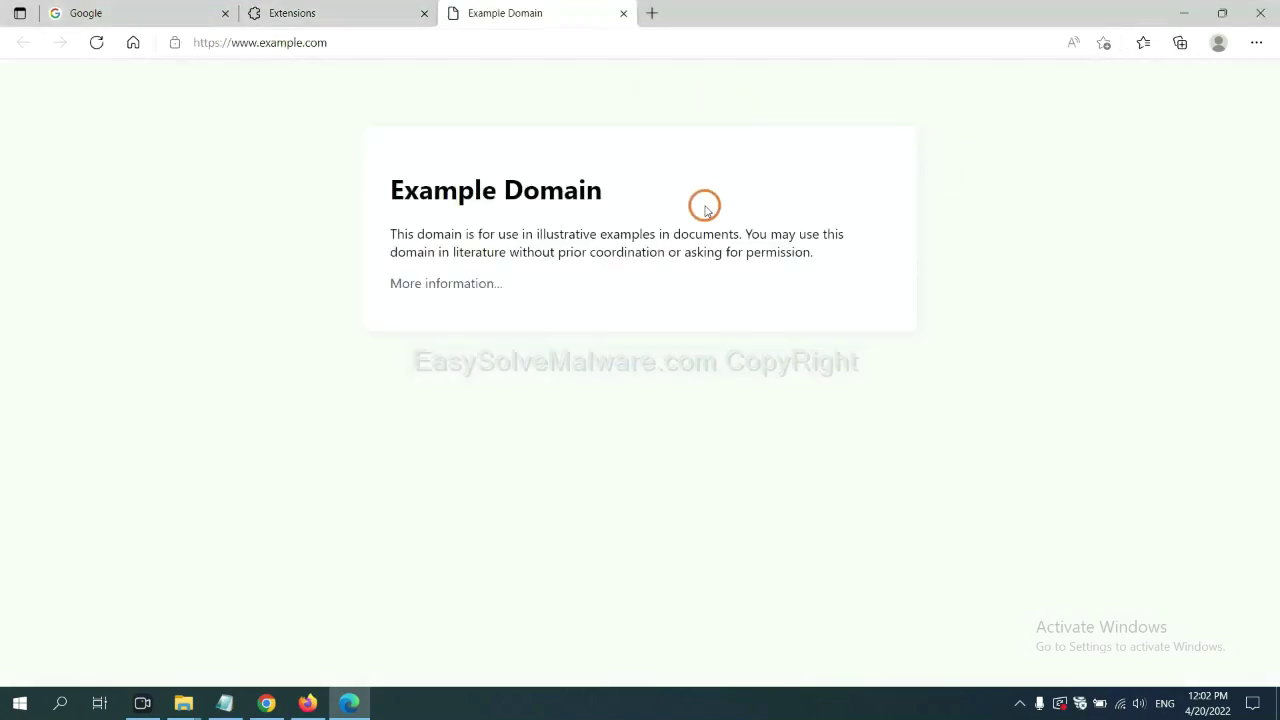
Step: Review Notepad's step 4 and enter regedit in the Win+R Run dialog
click(1276, 710)
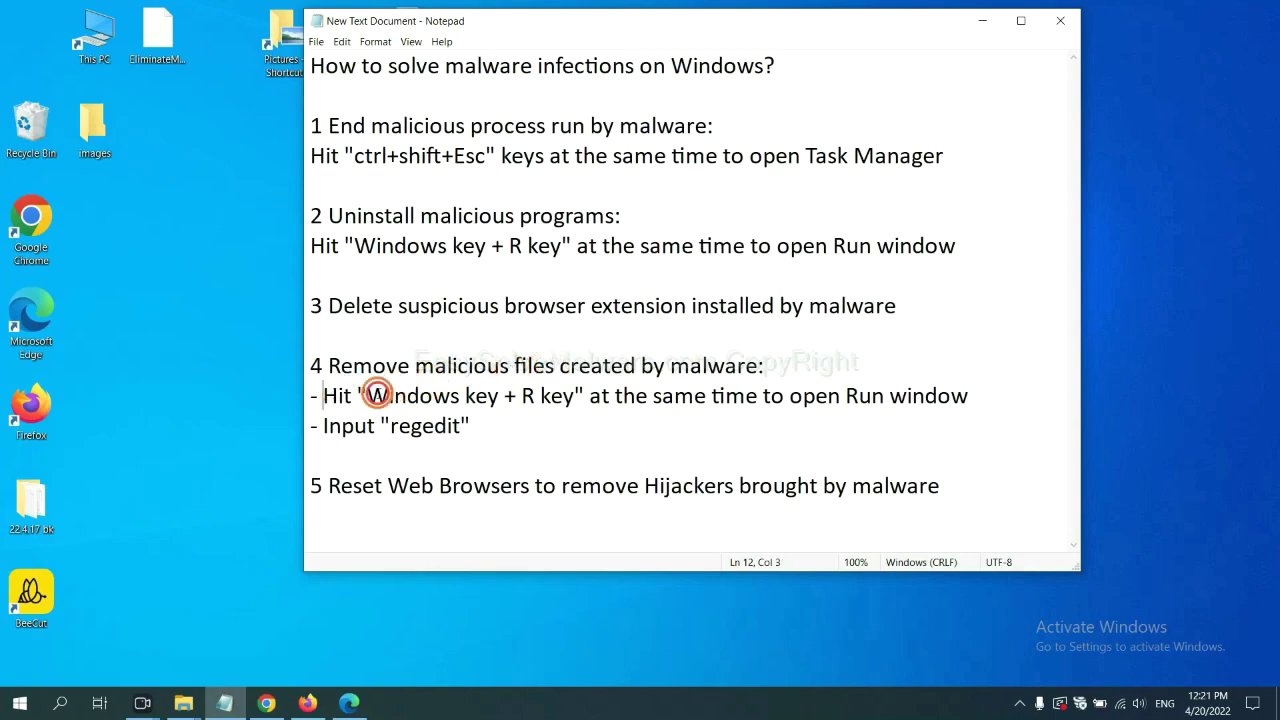
drag(325, 396, 726, 414)
click(742, 400)
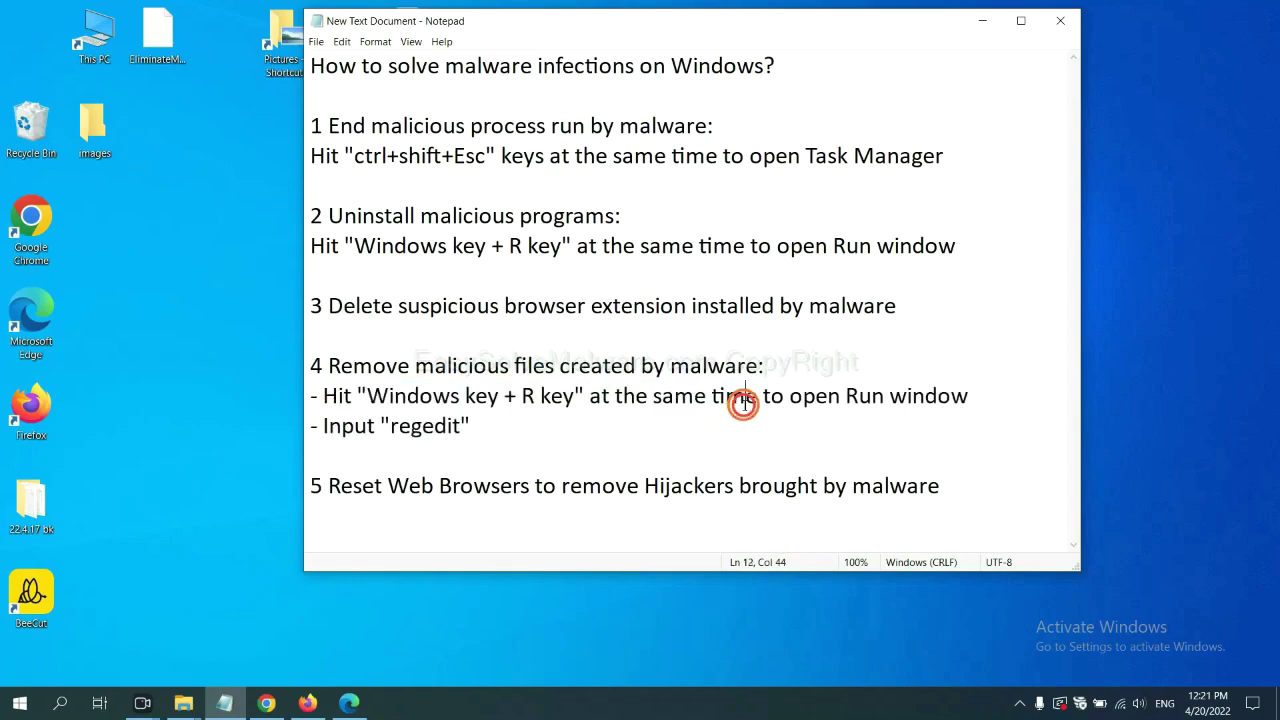
key(super+r)
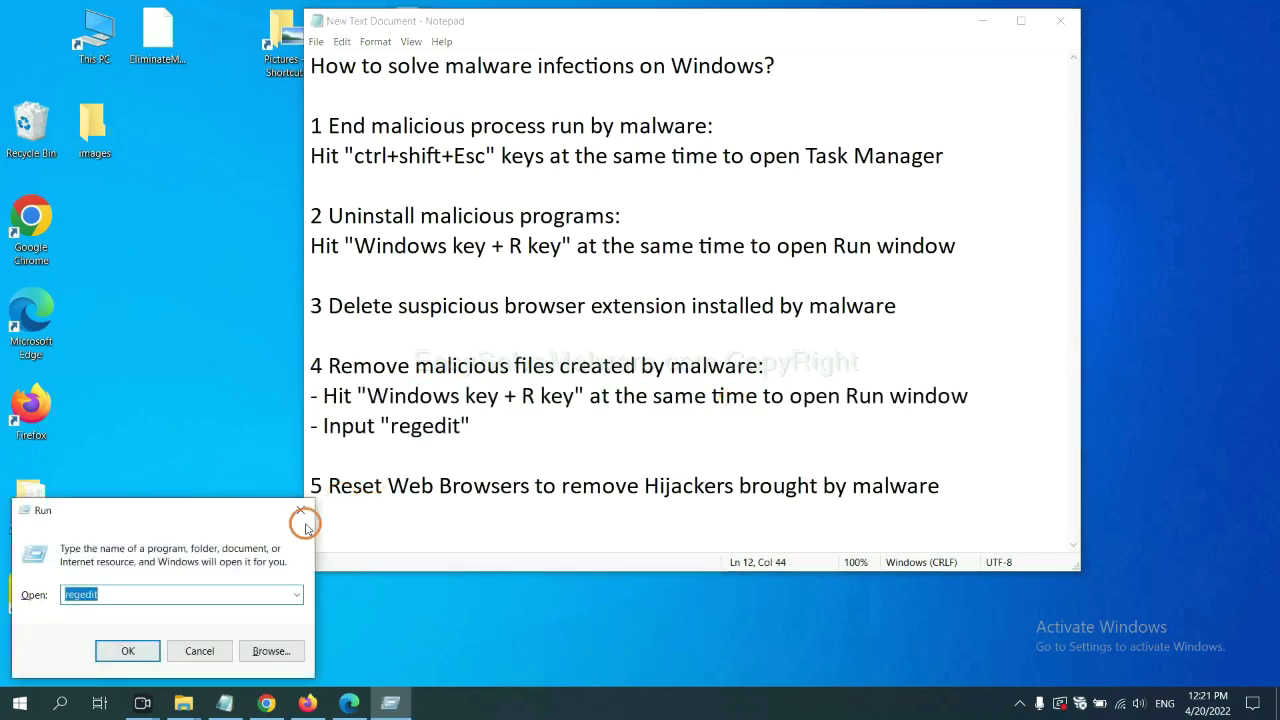
drag(234, 503, 1022, 264)
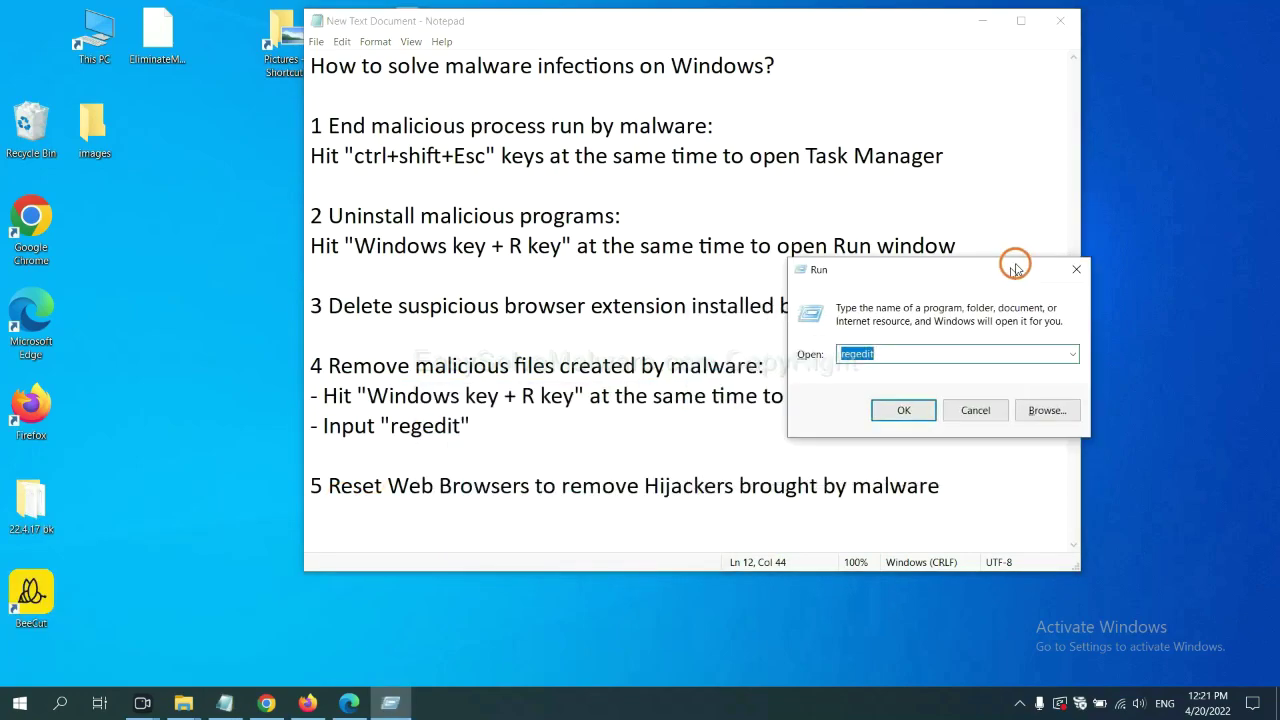
click(920, 349)
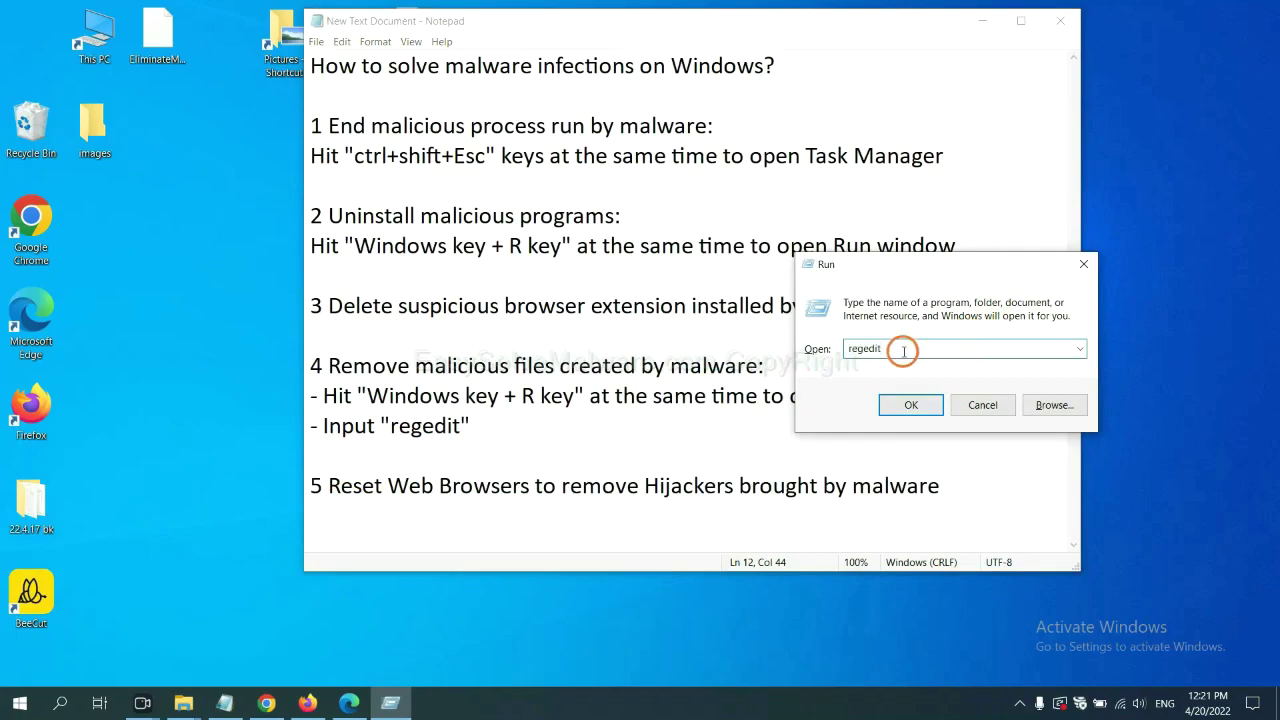
Step: Launch Registry Editor and search the registry for the malware's name via Edit > Find
click(910, 404)
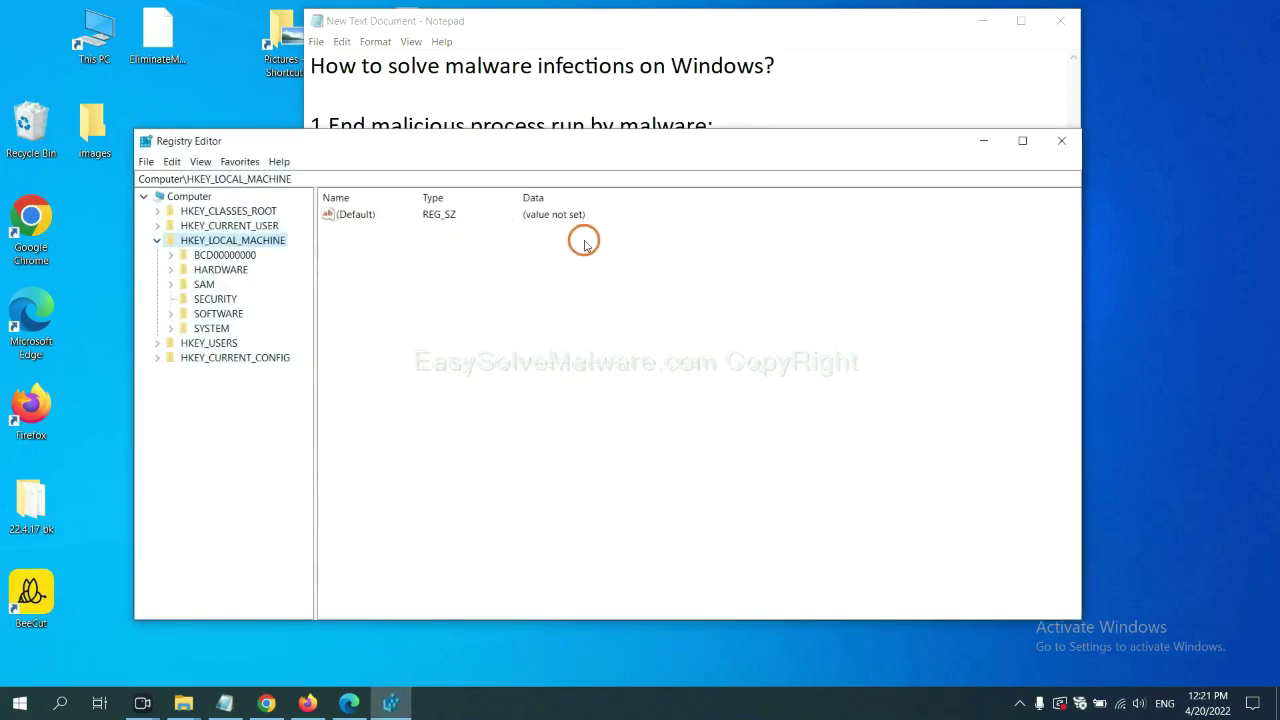
click(174, 162)
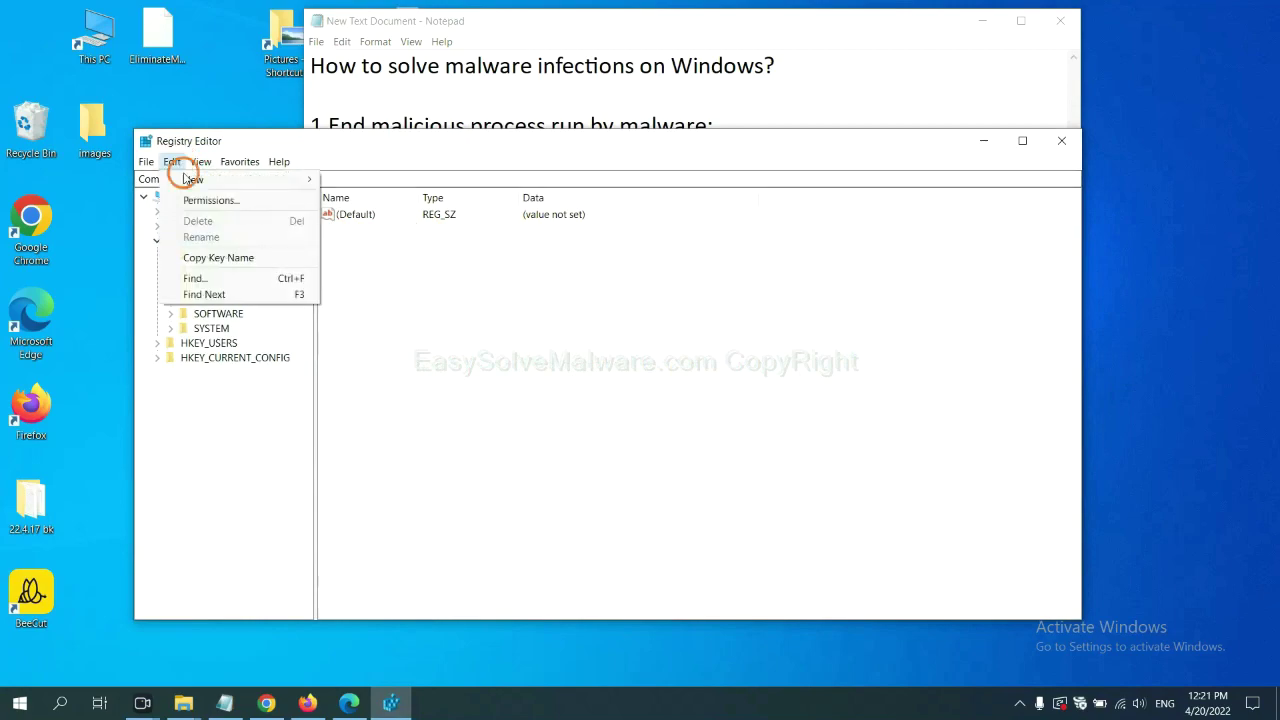
click(224, 279)
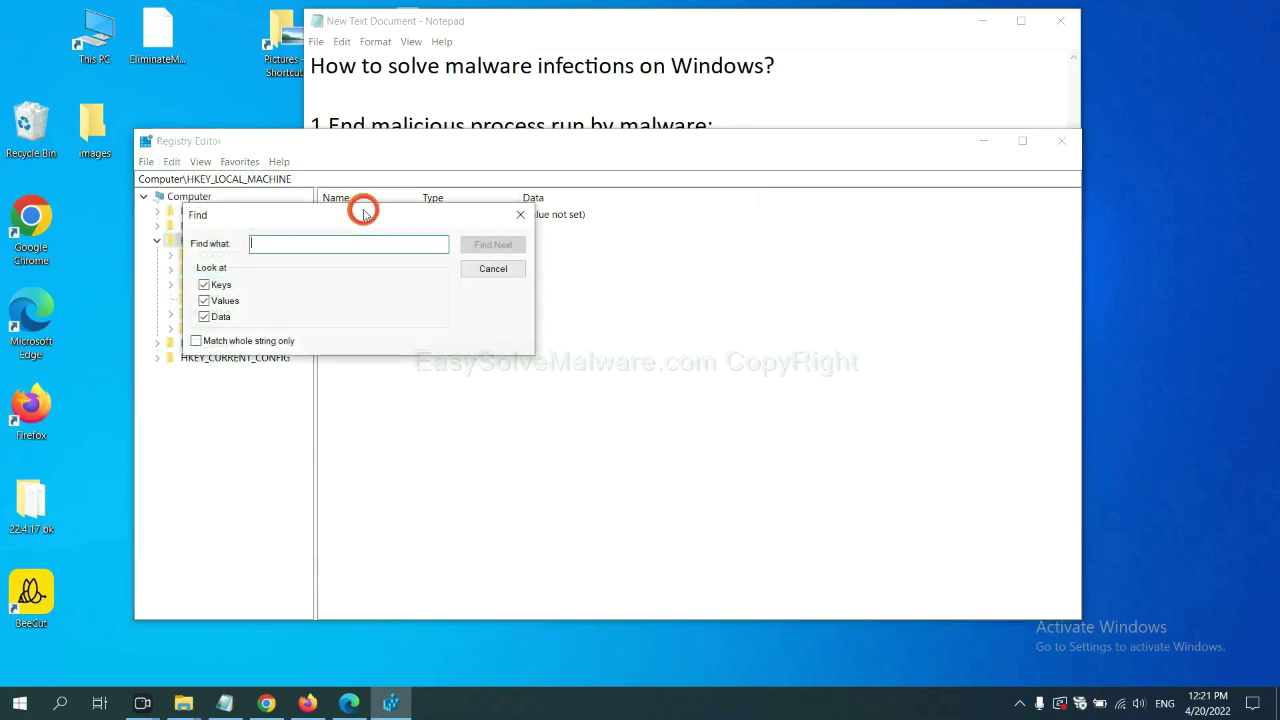
drag(363, 213, 488, 243)
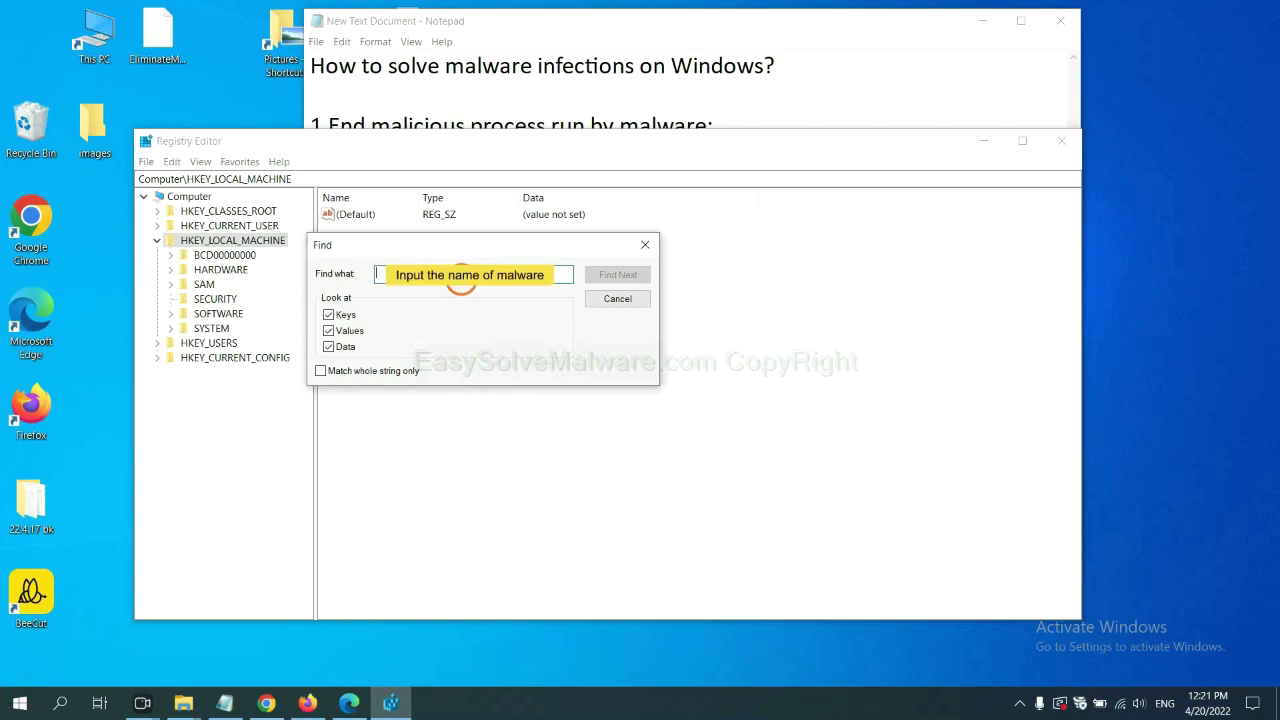
text(be)
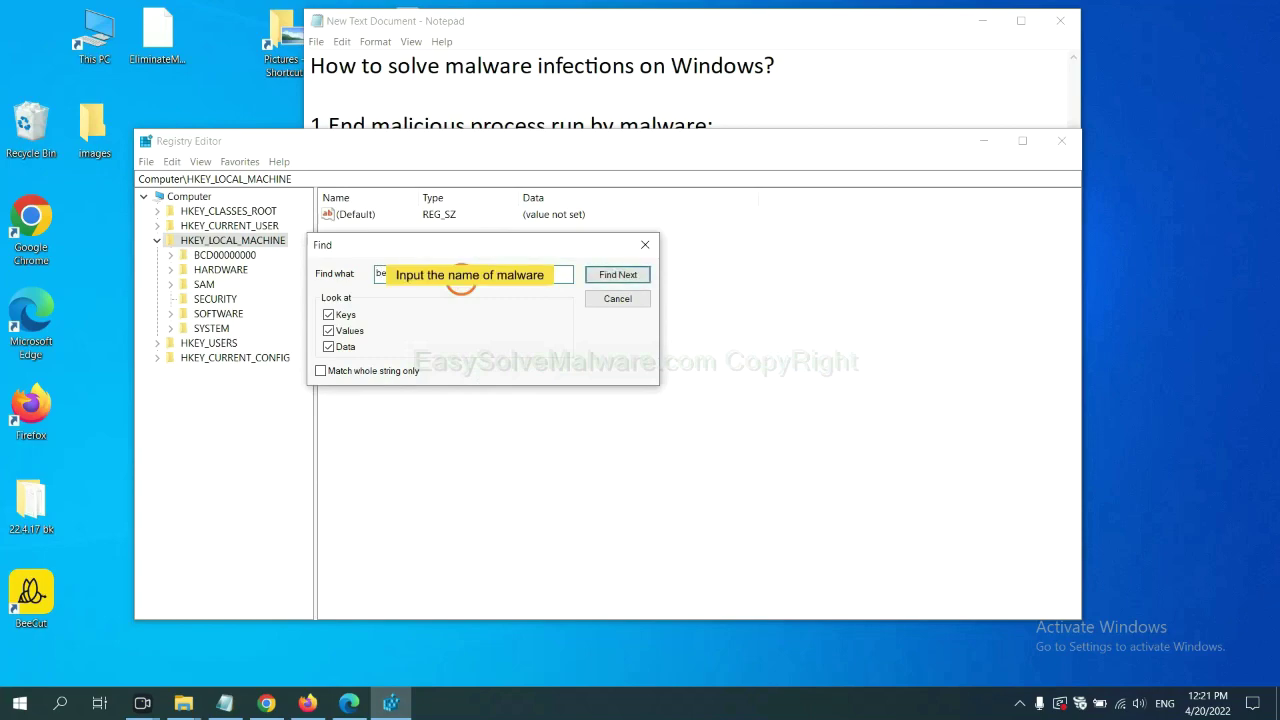
click(618, 276)
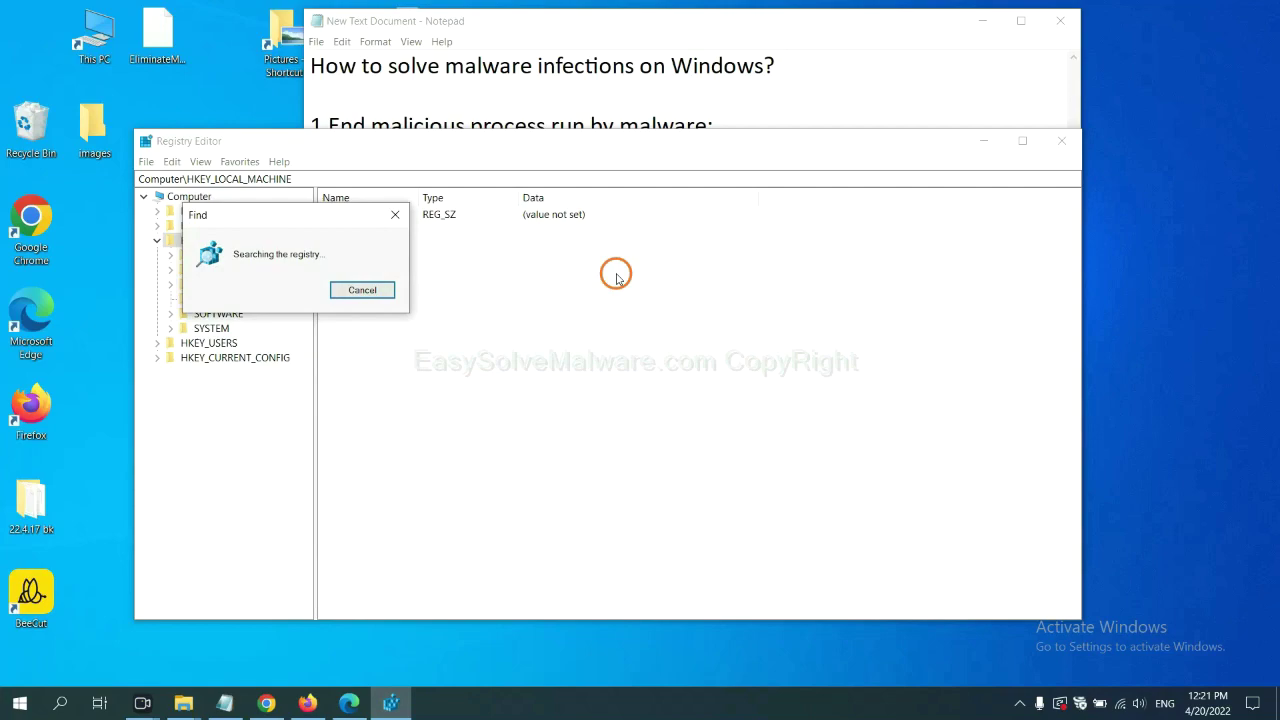
drag(314, 206, 509, 206)
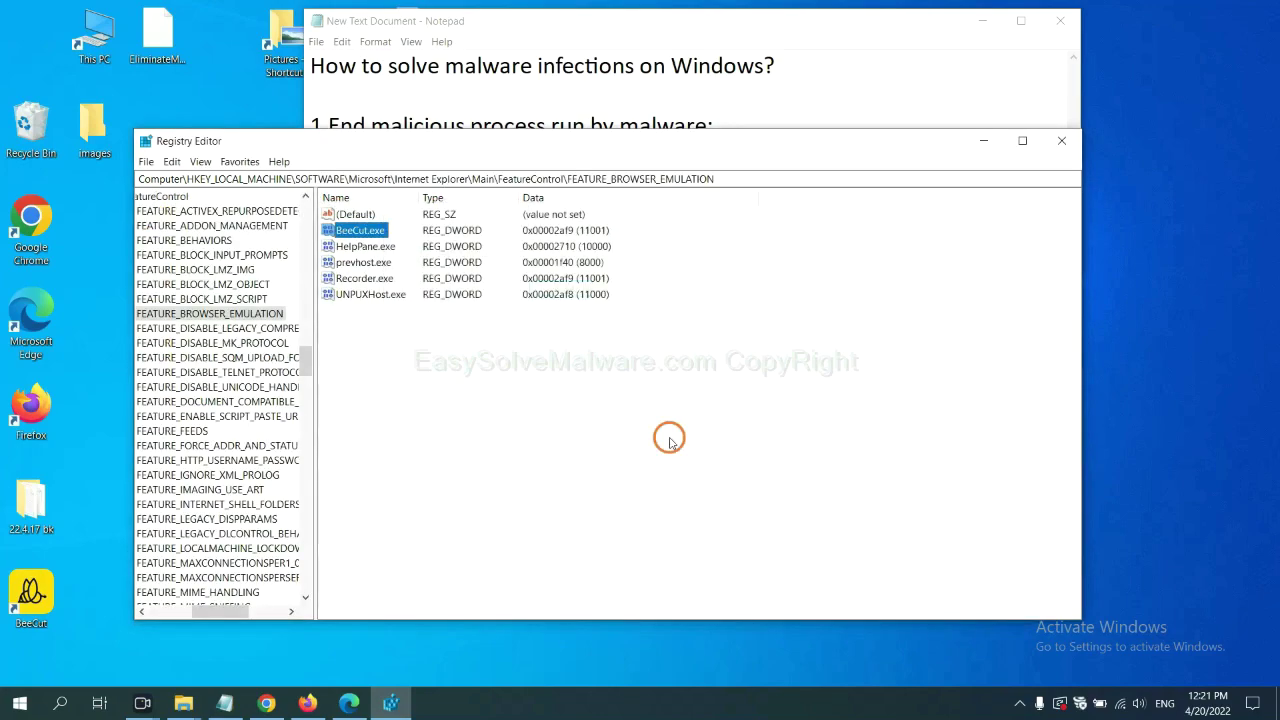
drag(214, 611, 204, 610)
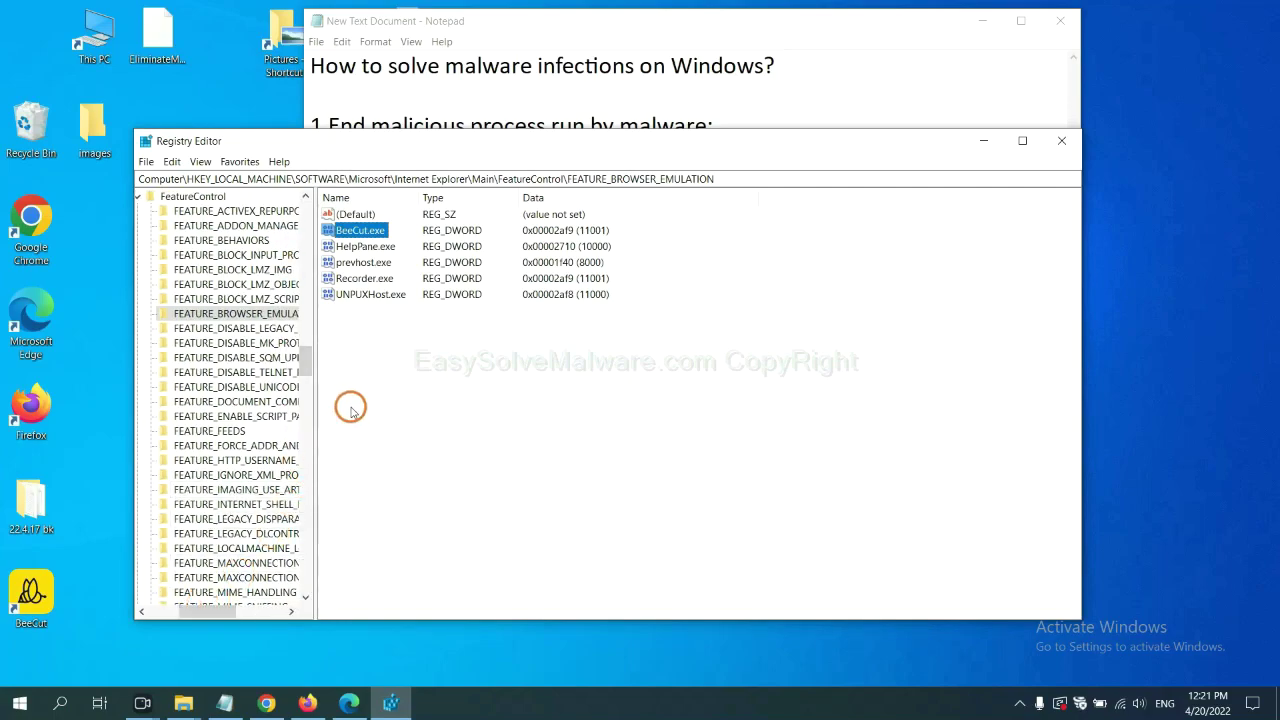
right_click(260, 314)
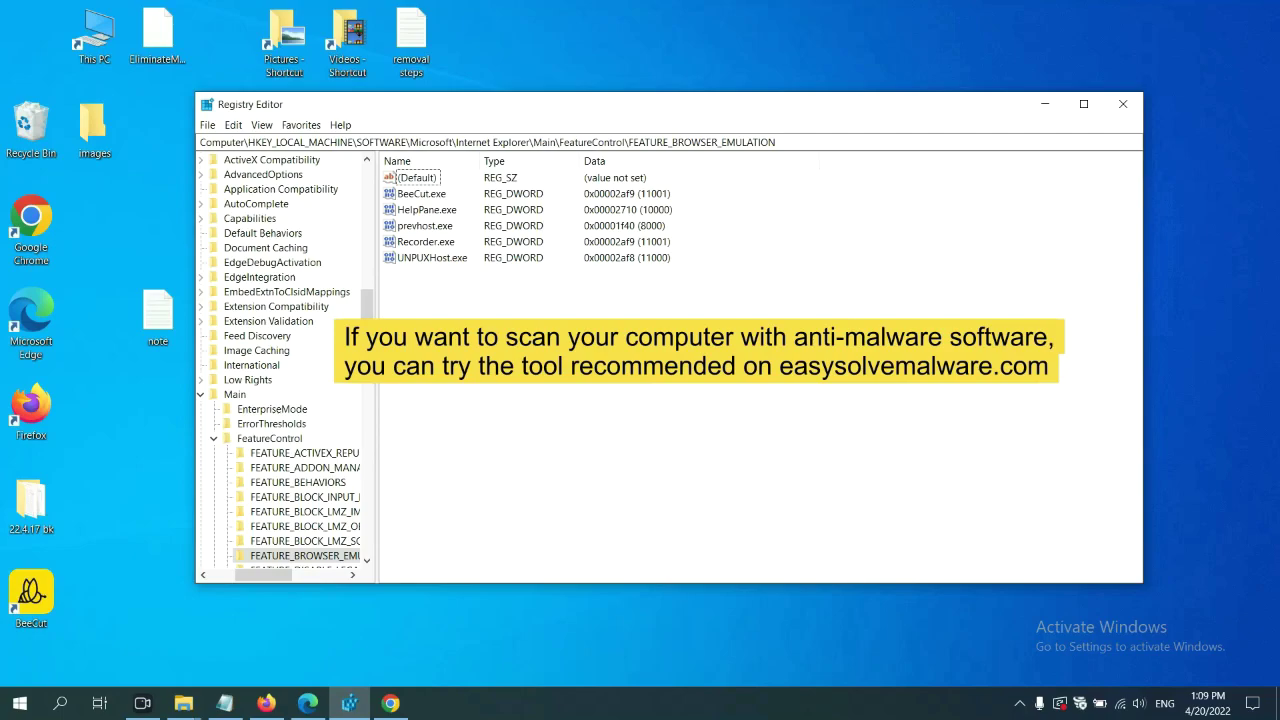
Step: Switch to Chrome and scroll through the EasySolveMalware.com malware removal guide
click(393, 703)
scroll(929, 443, down, 1)
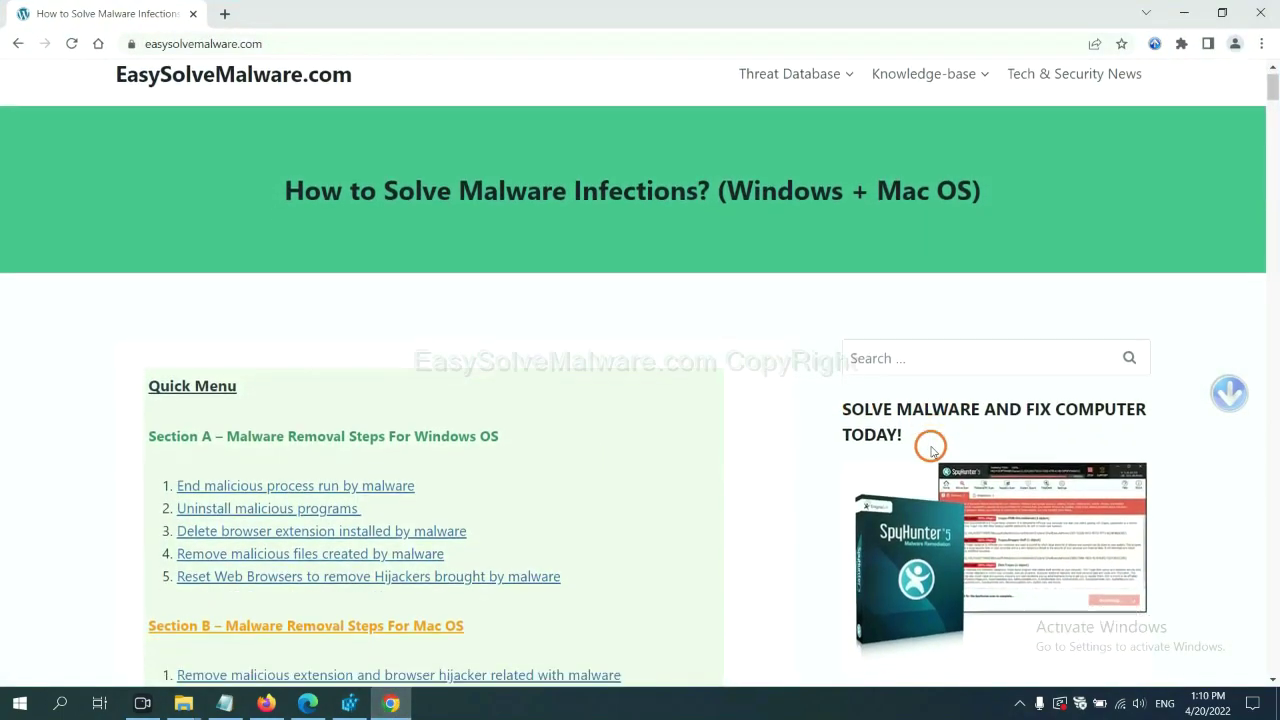
scroll(922, 463, up, 1)
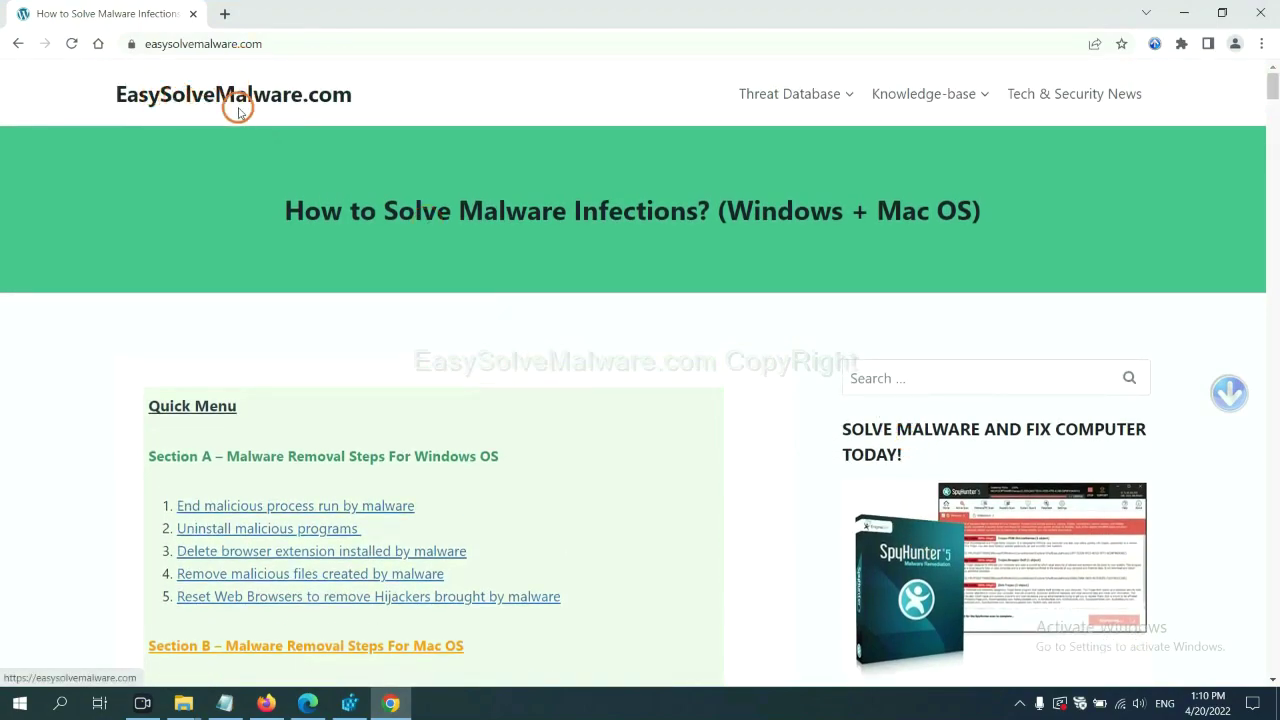
scroll(1030, 400, down, 3)
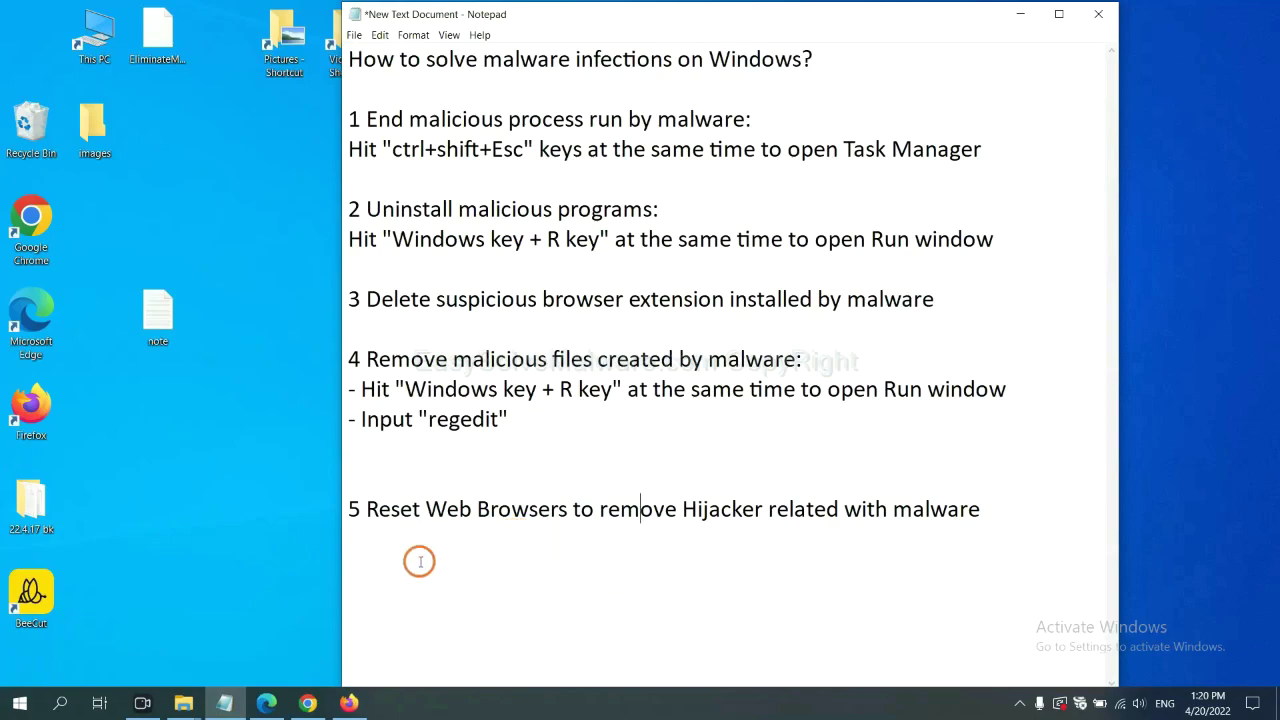
Step: Search Chrome's settings for 'reset' and choose 'Restore settings to their original defaults'
click(300, 706)
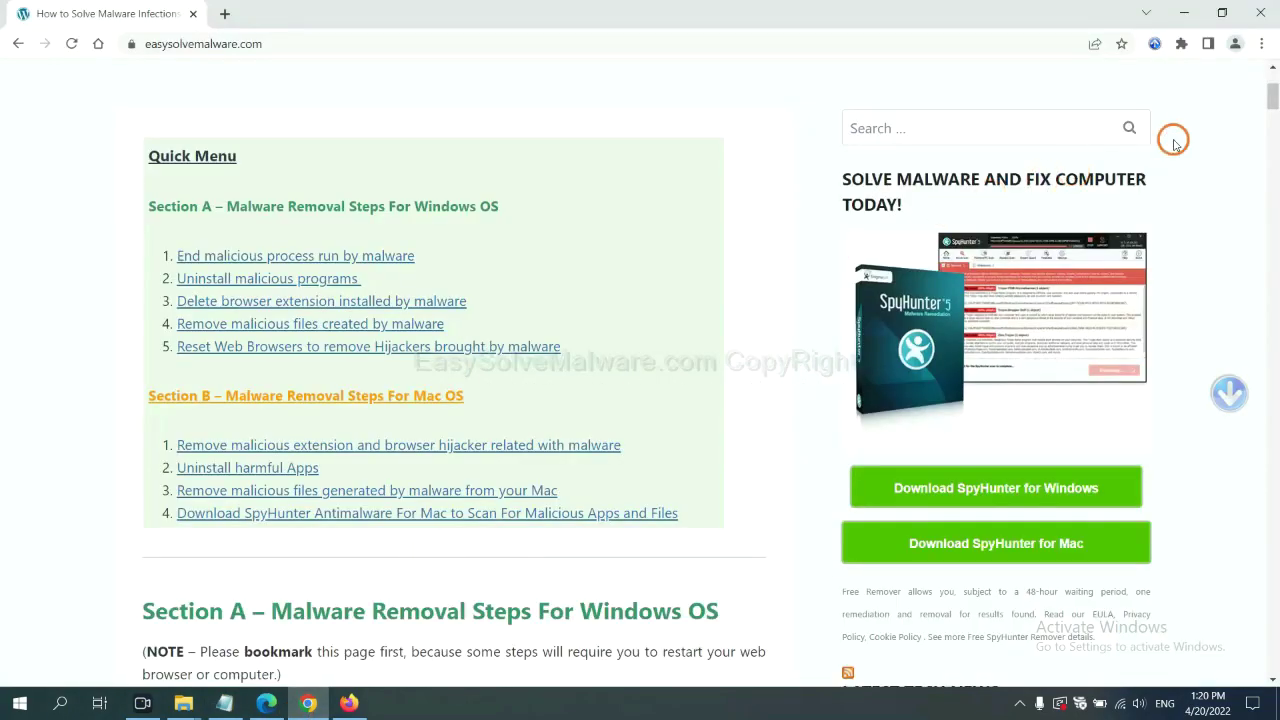
click(1263, 46)
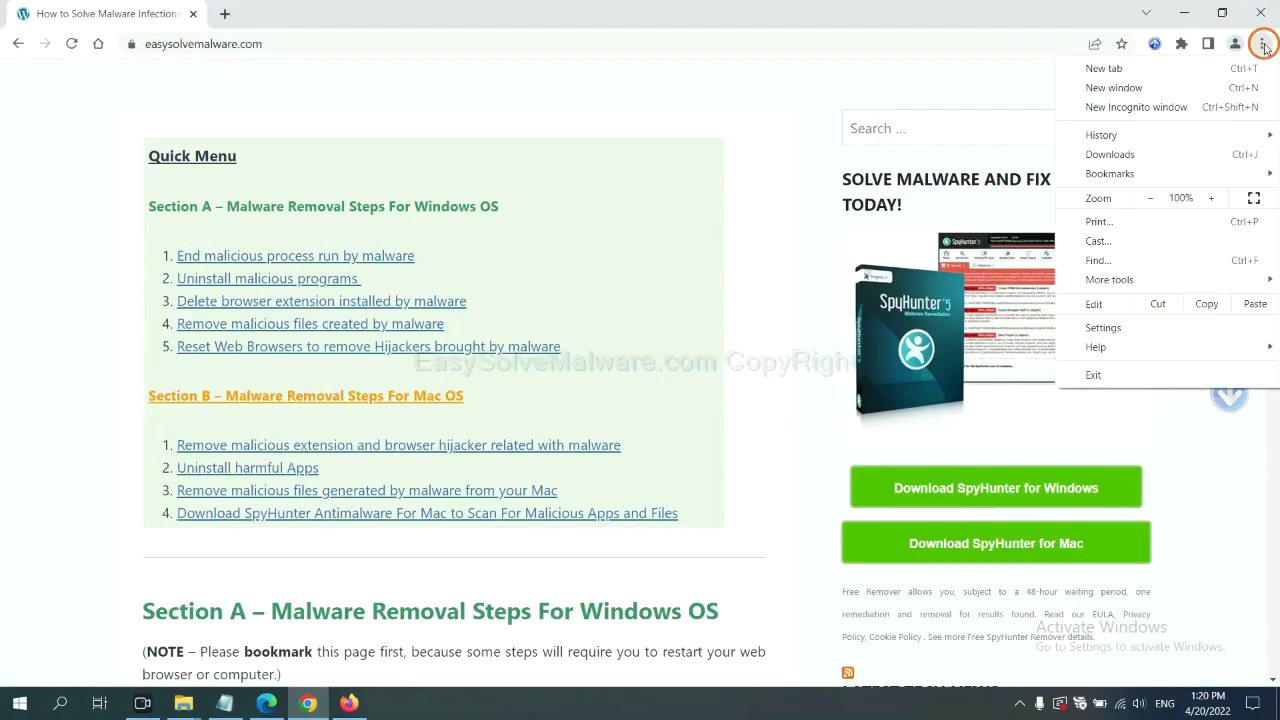
click(1108, 327)
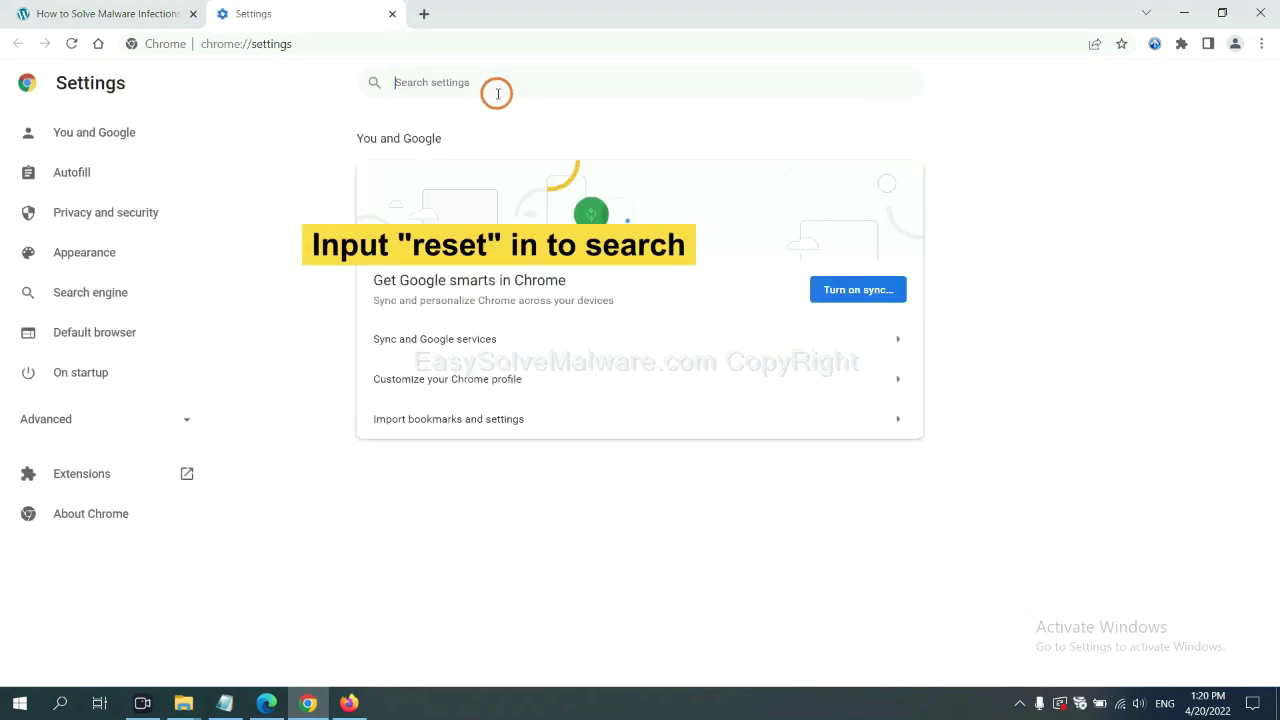
click(497, 85)
text(reset)
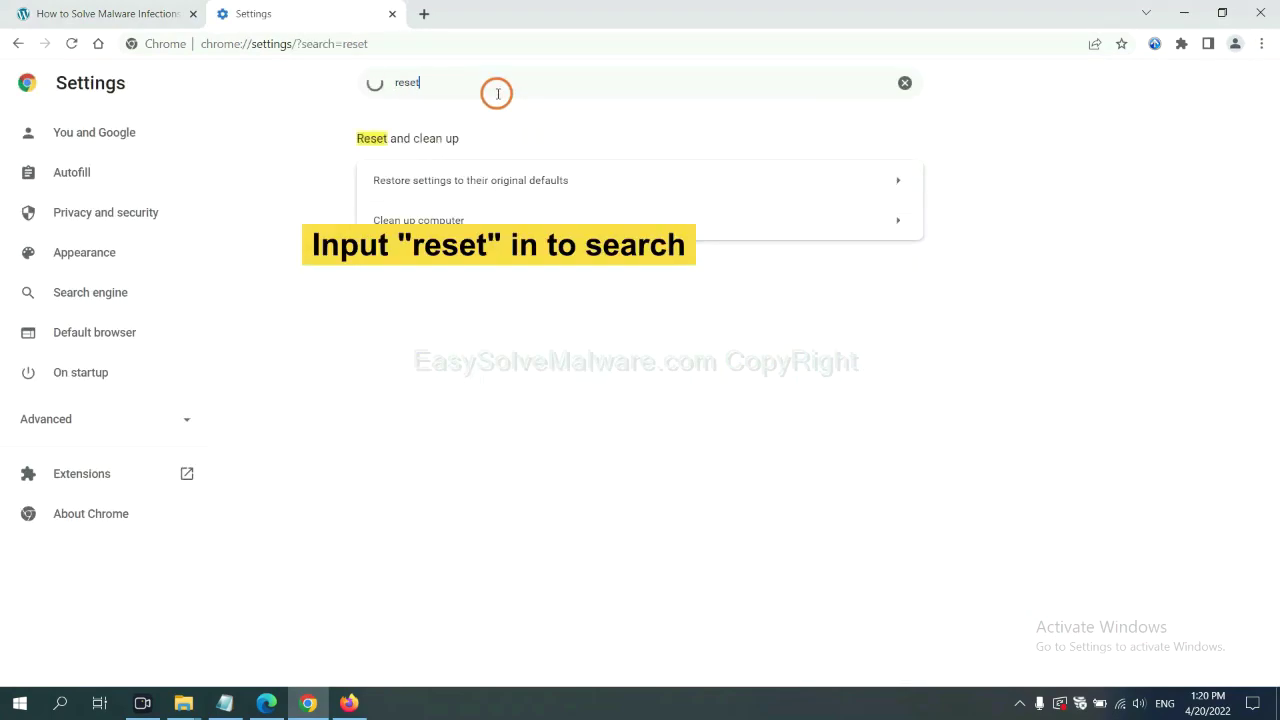
click(548, 182)
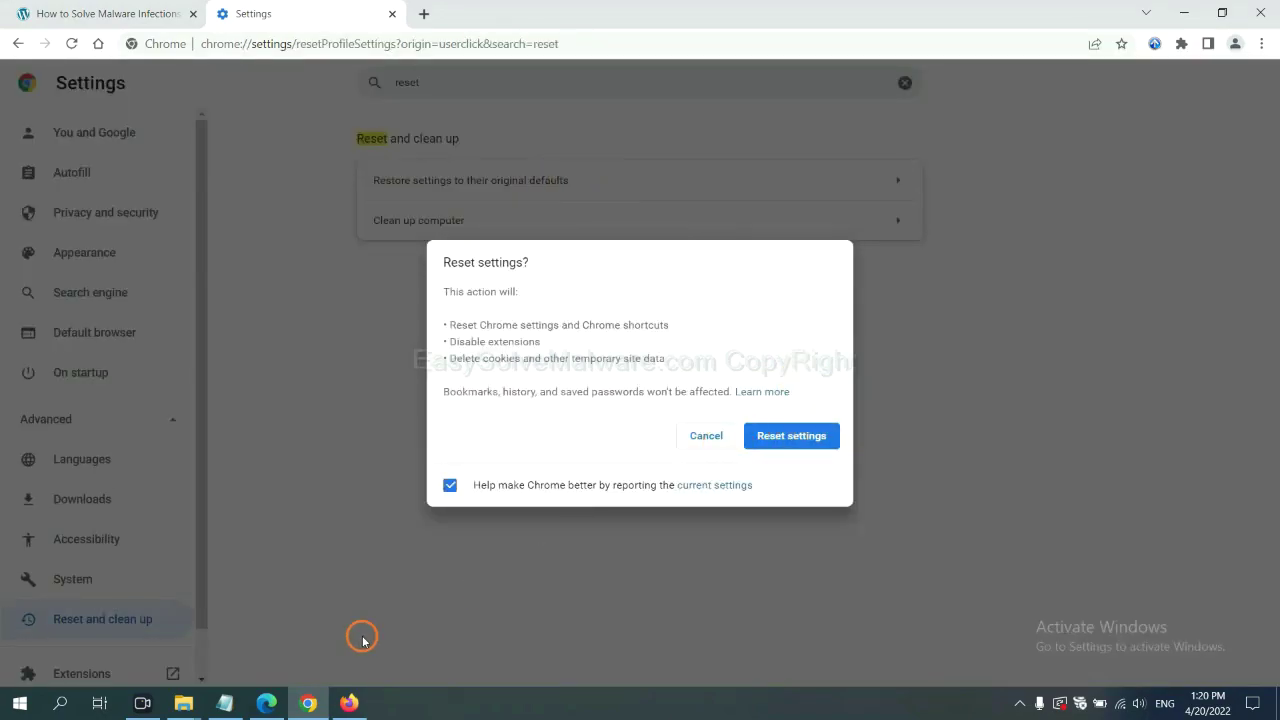
Step: From Firefox's Troubleshooting Information page, choose Refresh Firefox and confirm the refresh
click(352, 702)
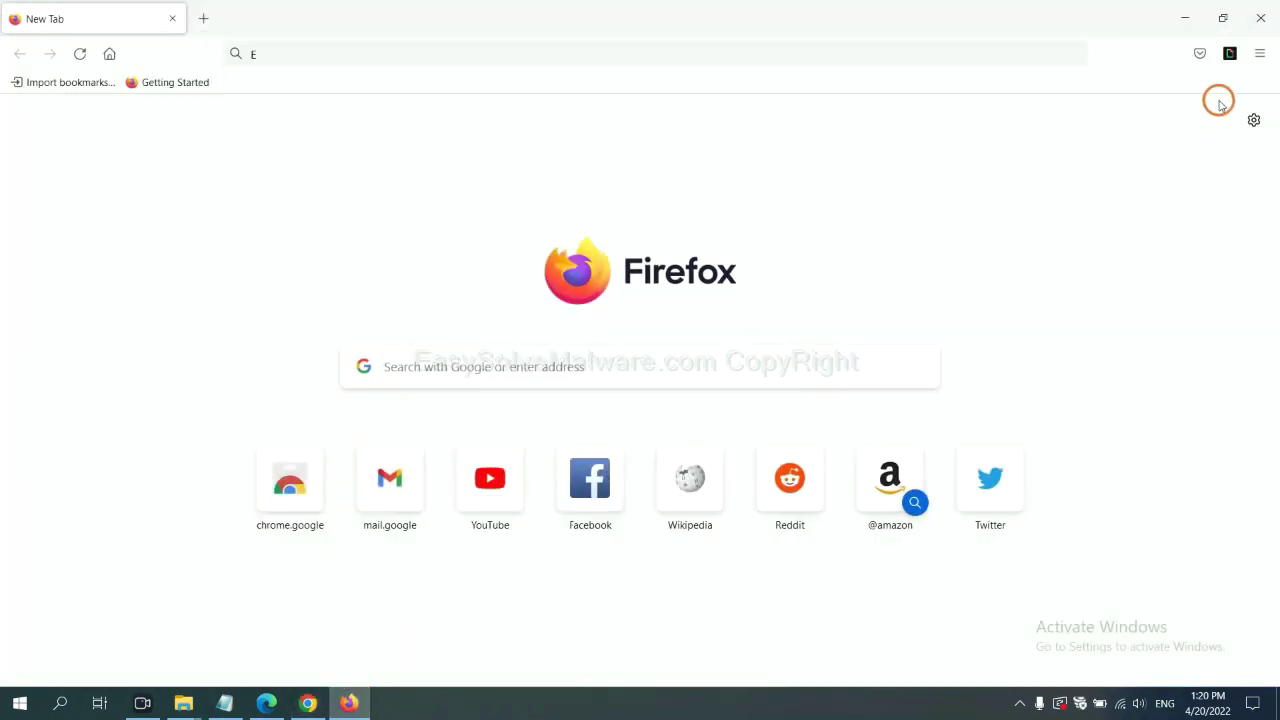
click(1259, 58)
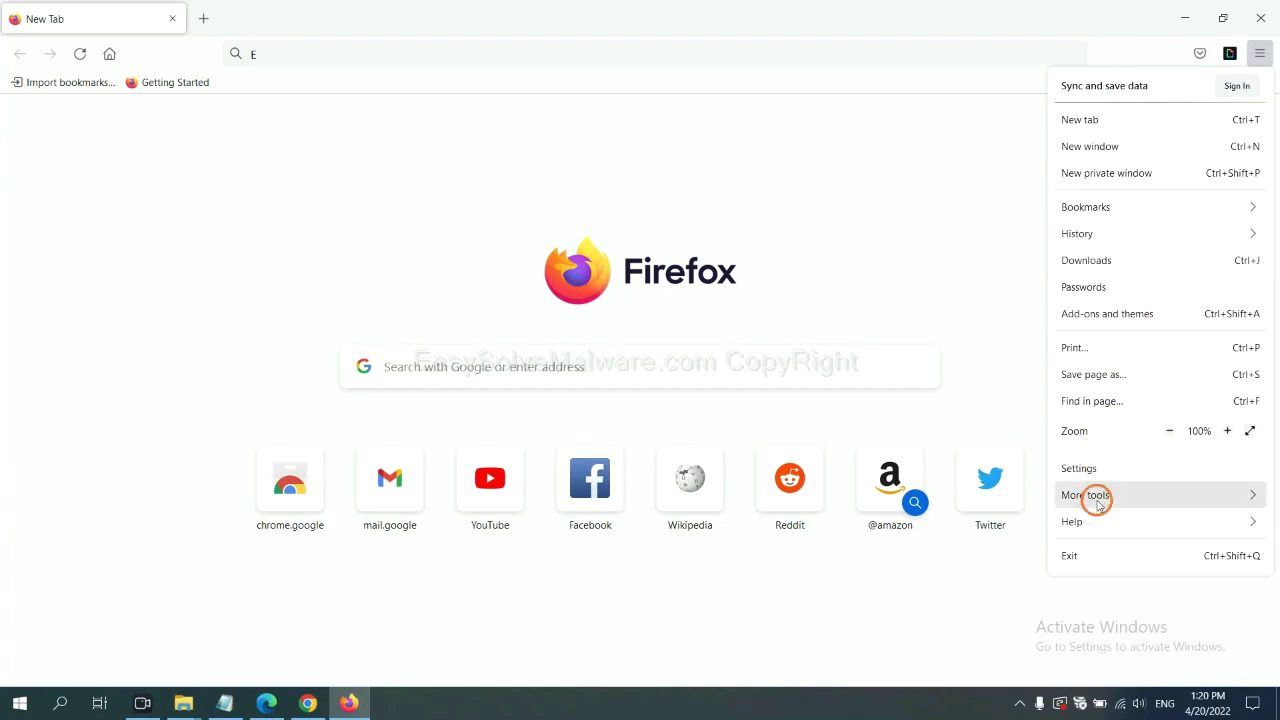
click(1100, 520)
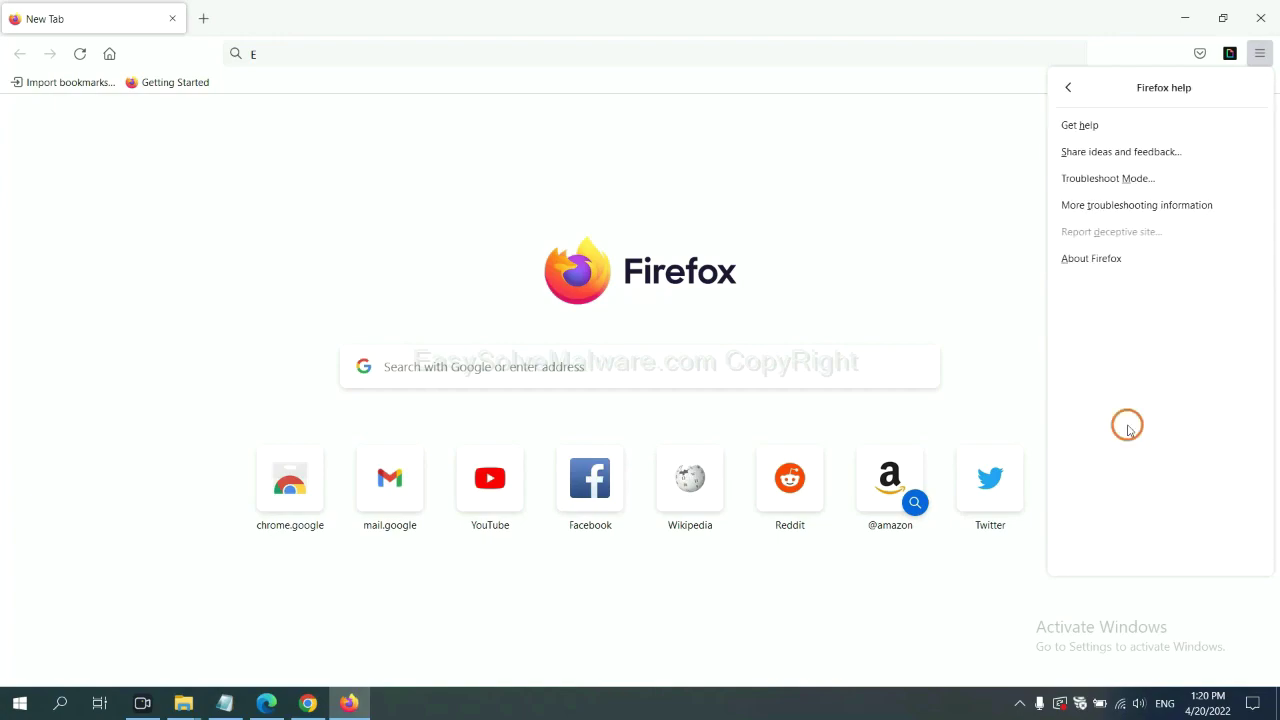
click(1124, 207)
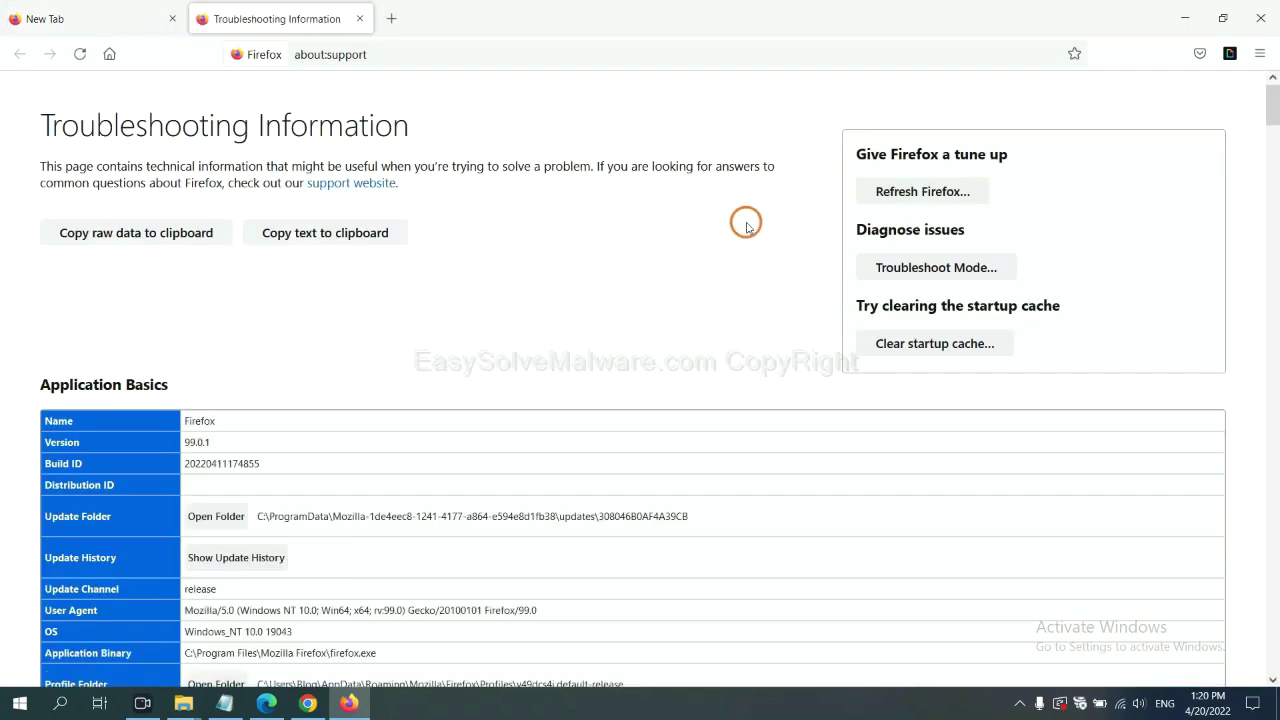
click(899, 196)
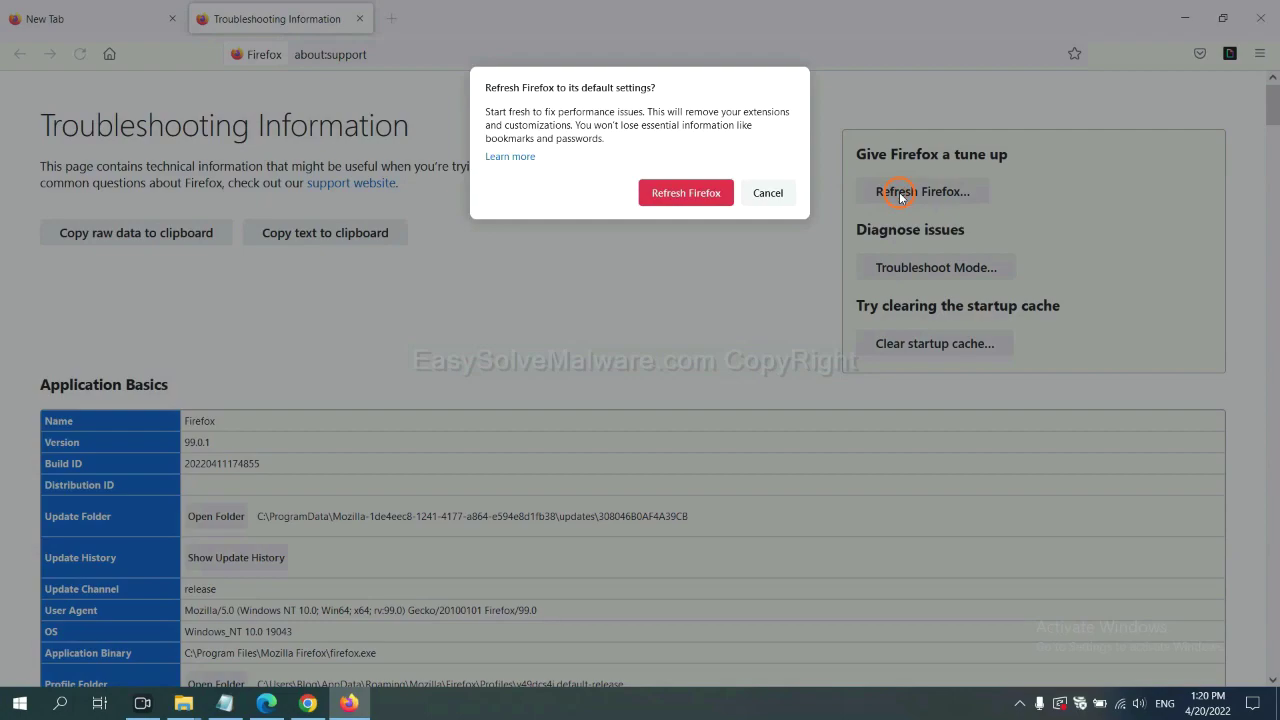
click(695, 198)
click(266, 703)
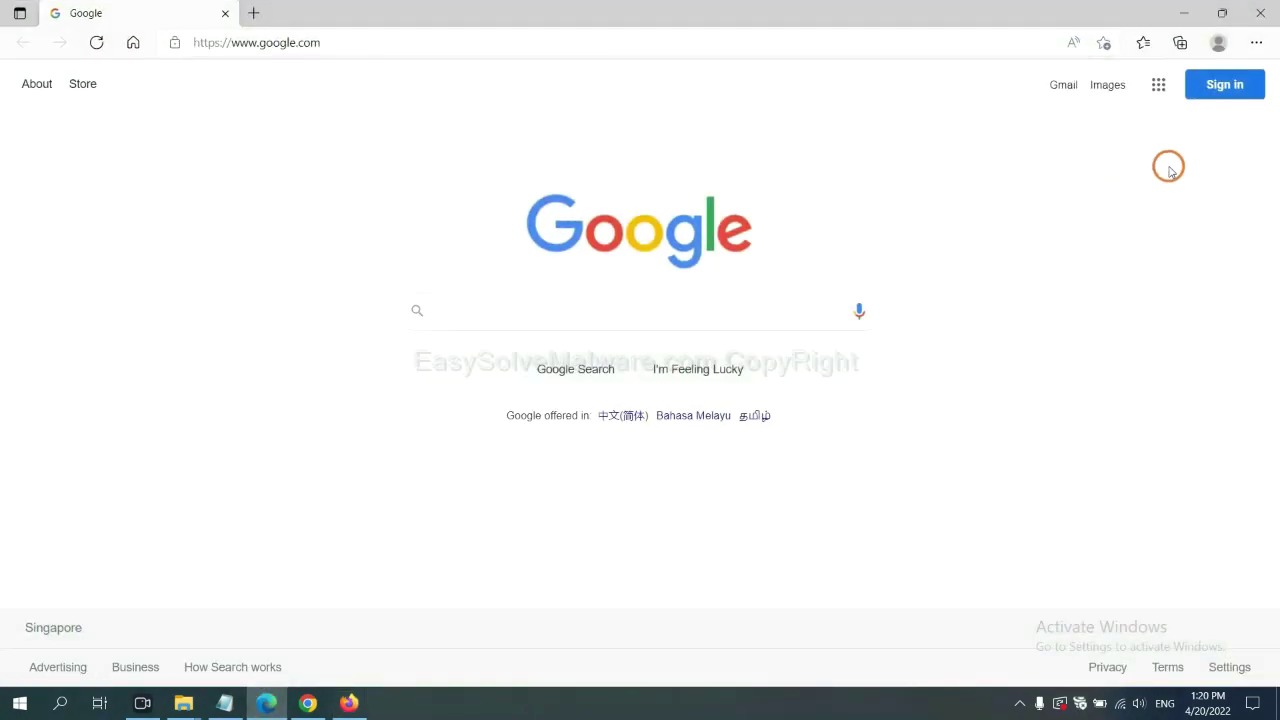
Step: Search Edge's settings for 'reset' and choose 'Restore settings to their default values'
click(1256, 42)
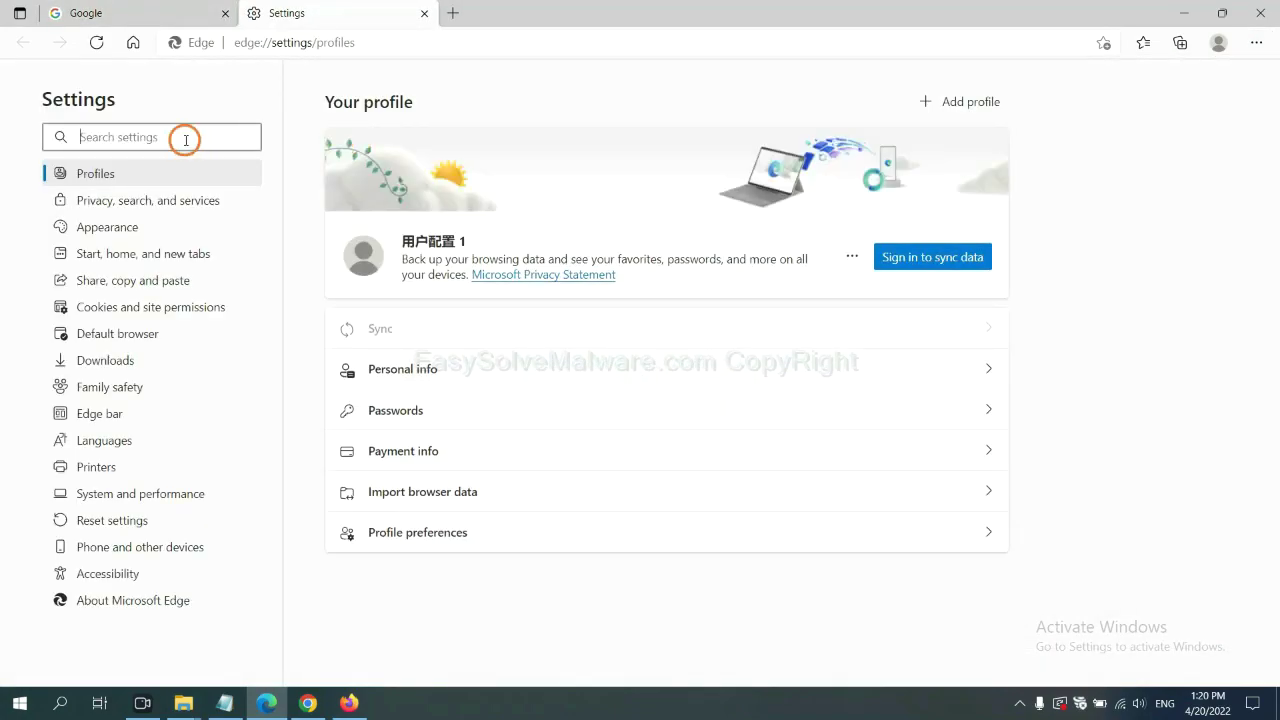
text(re)
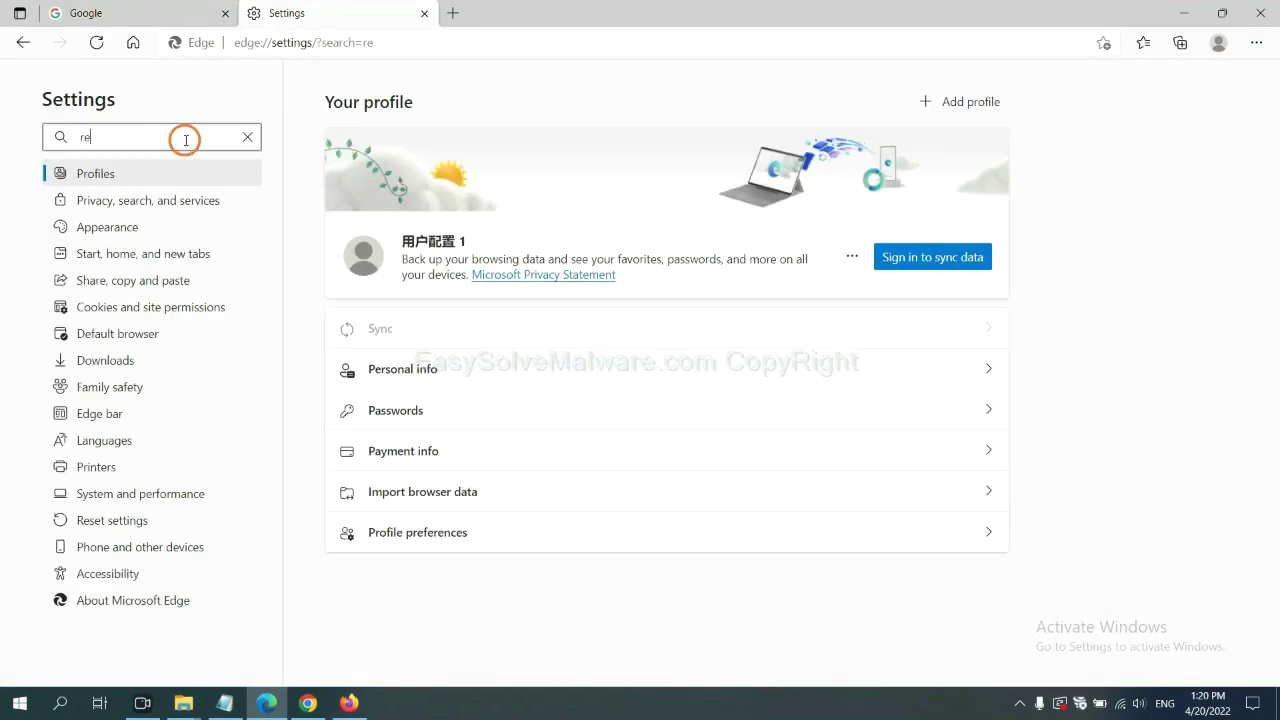
text(set)
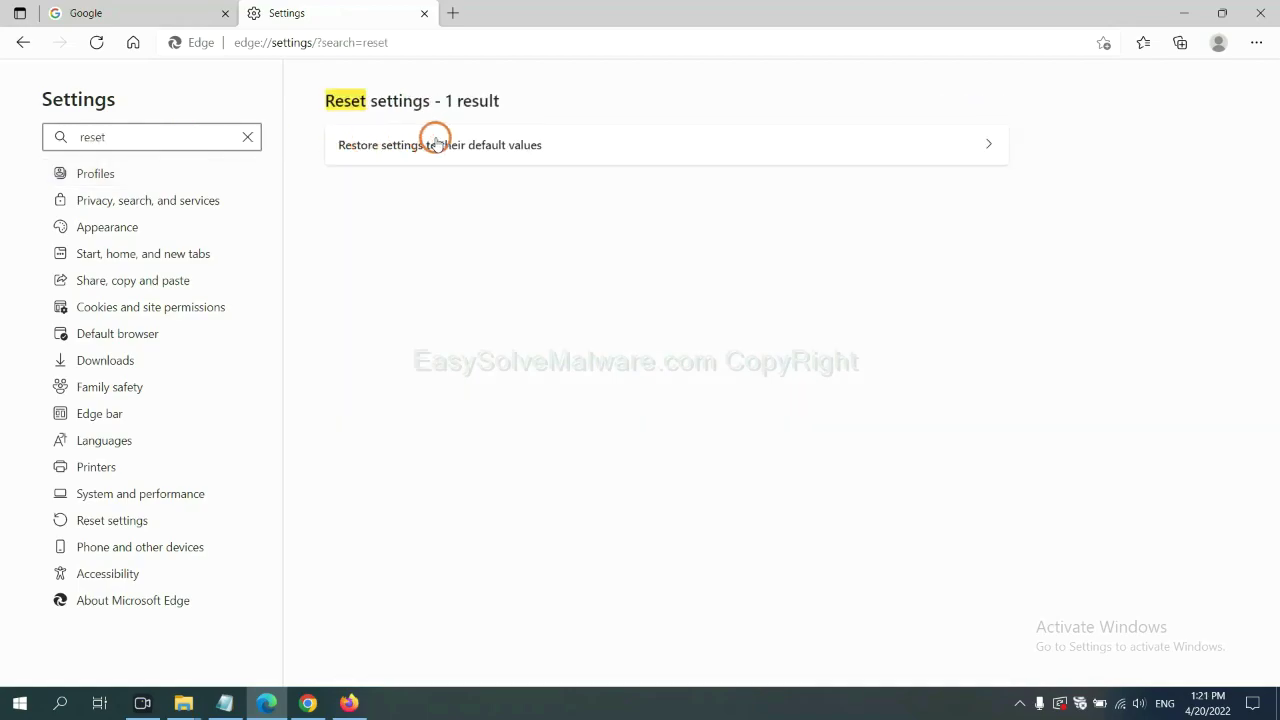
click(449, 140)
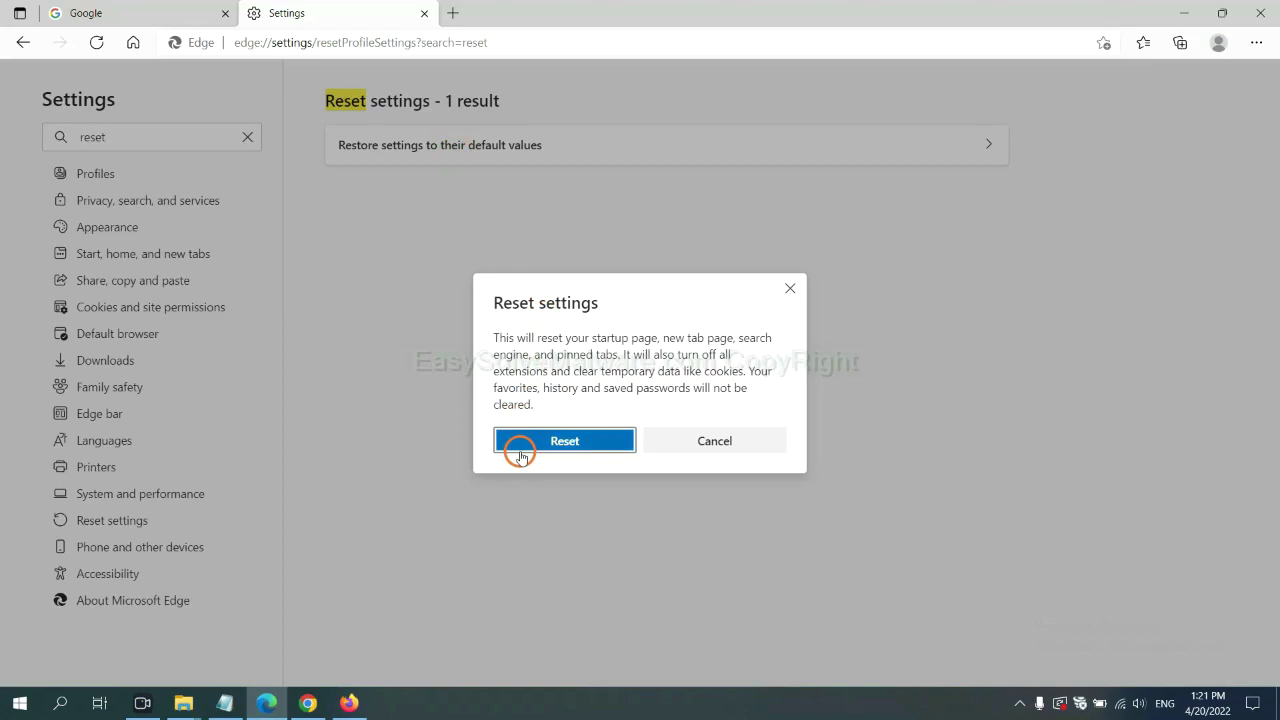